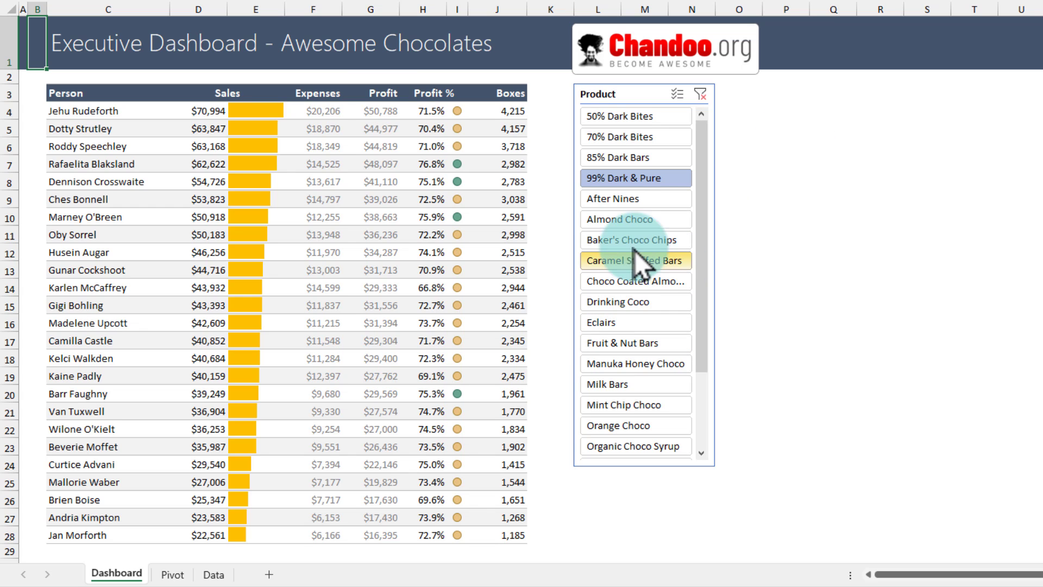
# - Filter the finished dashboard to After Nines, then to the Bars category
pyautogui.click(620, 205)
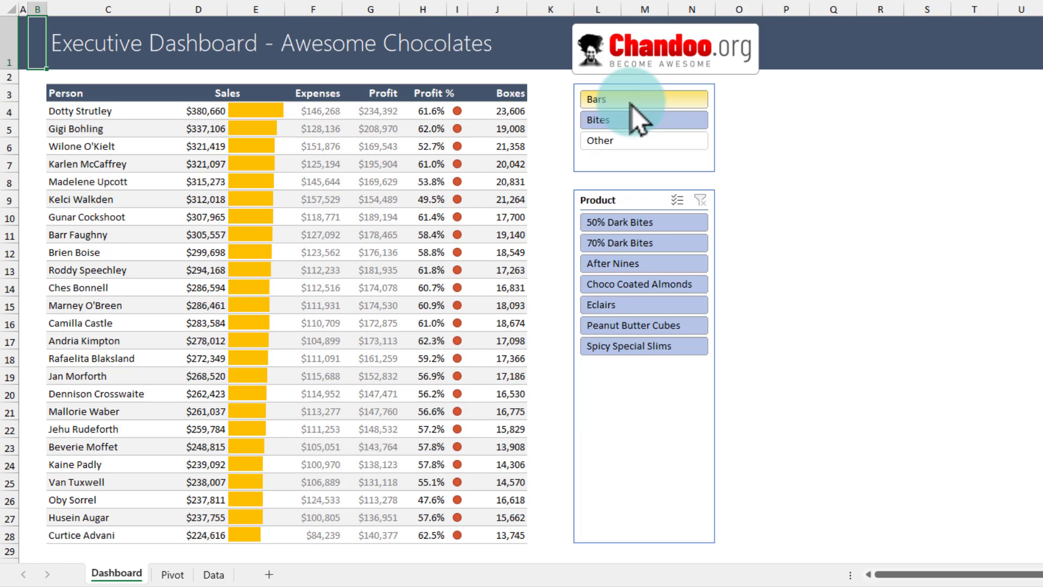
pyautogui.click(631, 102)
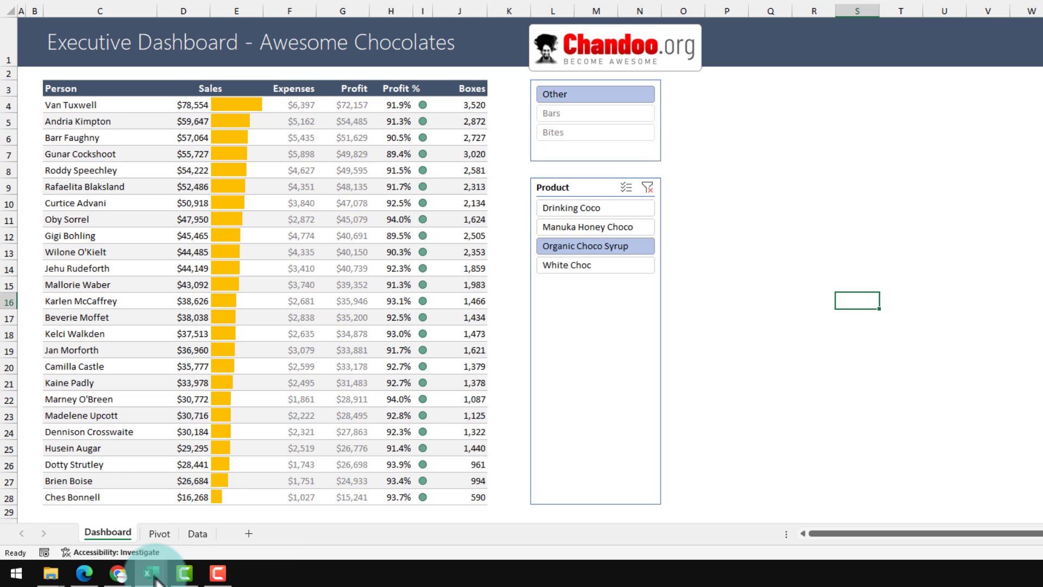
# - In the starter workbook, select the dashboard table and filter the Product slicer to 85% Dark Bars
pyautogui.moveTo(151, 574)
pyautogui.click(196, 530)
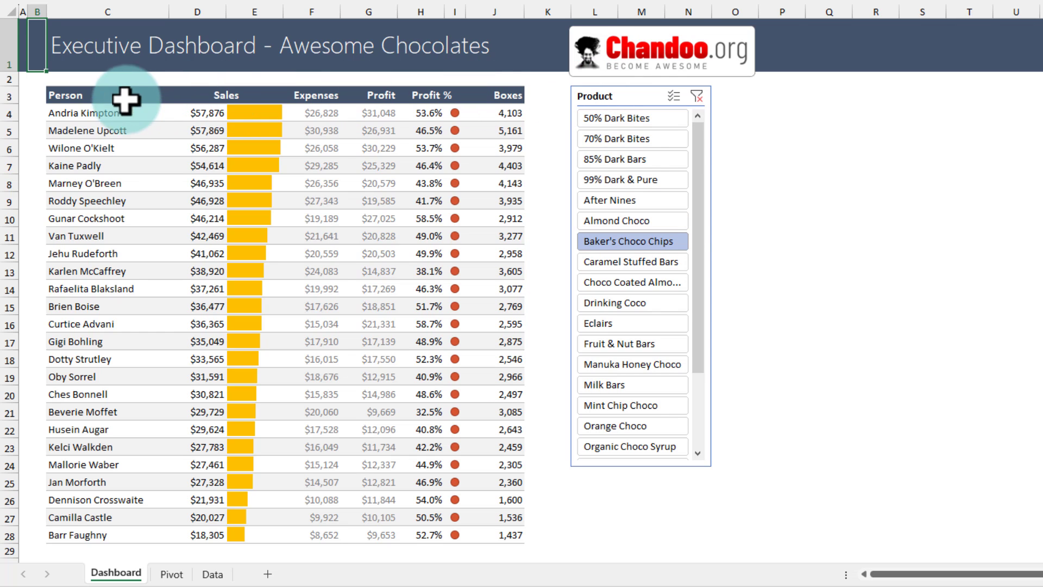
pyautogui.moveTo(66, 97); pyautogui.dragTo(245, 271)
pyautogui.moveTo(352, 400); pyautogui.dragTo(498, 536)
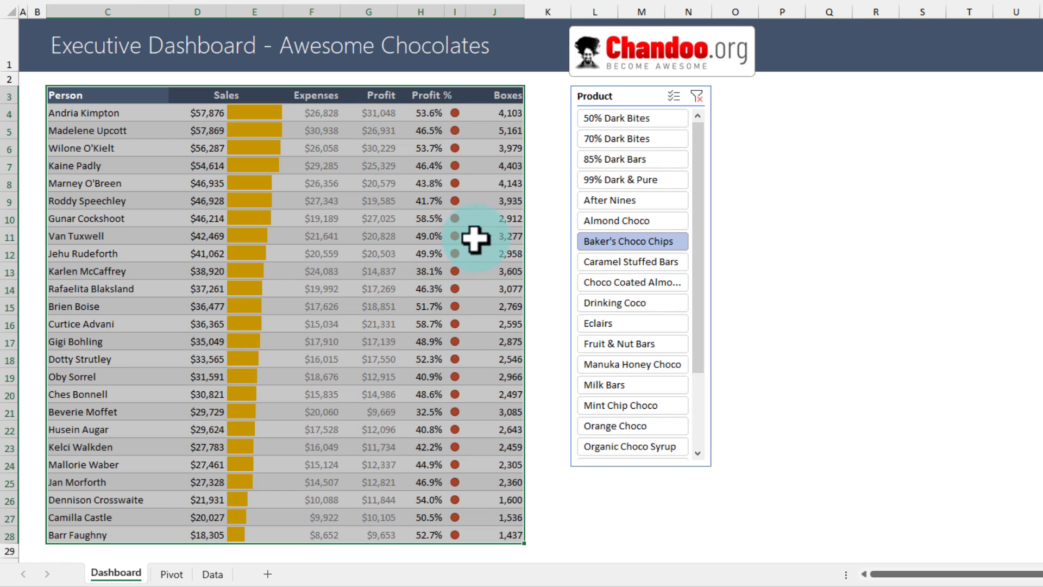
pyautogui.click(607, 95)
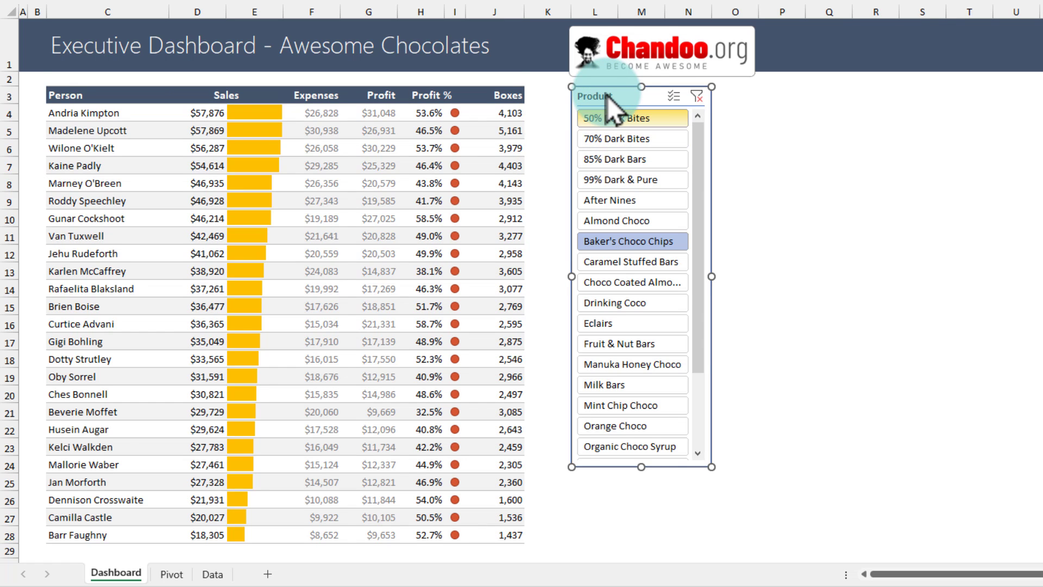
pyautogui.click(609, 158)
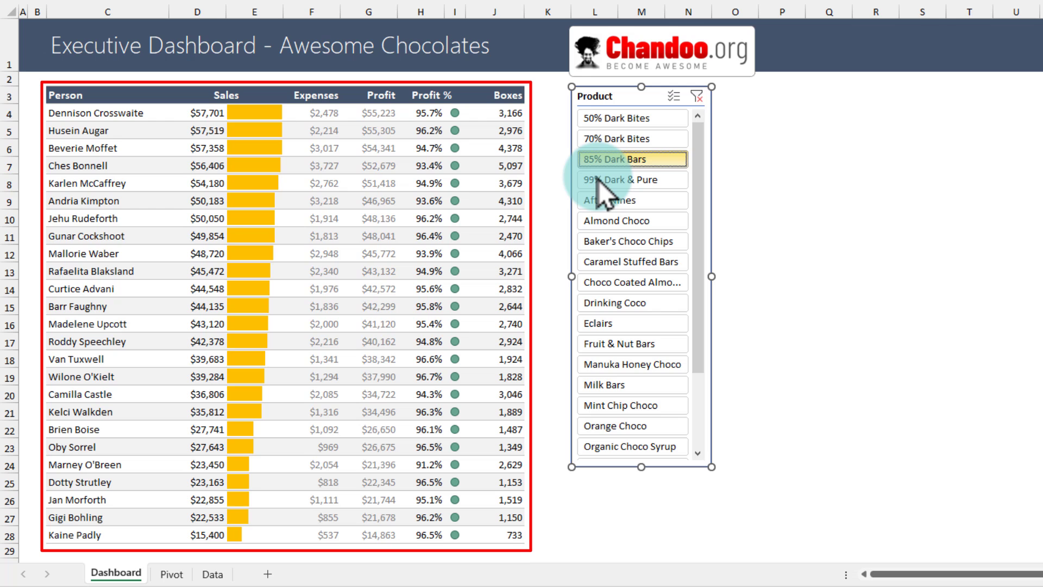
pyautogui.moveTo(699, 145)
pyautogui.mouseDown()
pyautogui.moveTo(694, 210)
pyautogui.moveTo(698, 137)
pyautogui.mouseUp()
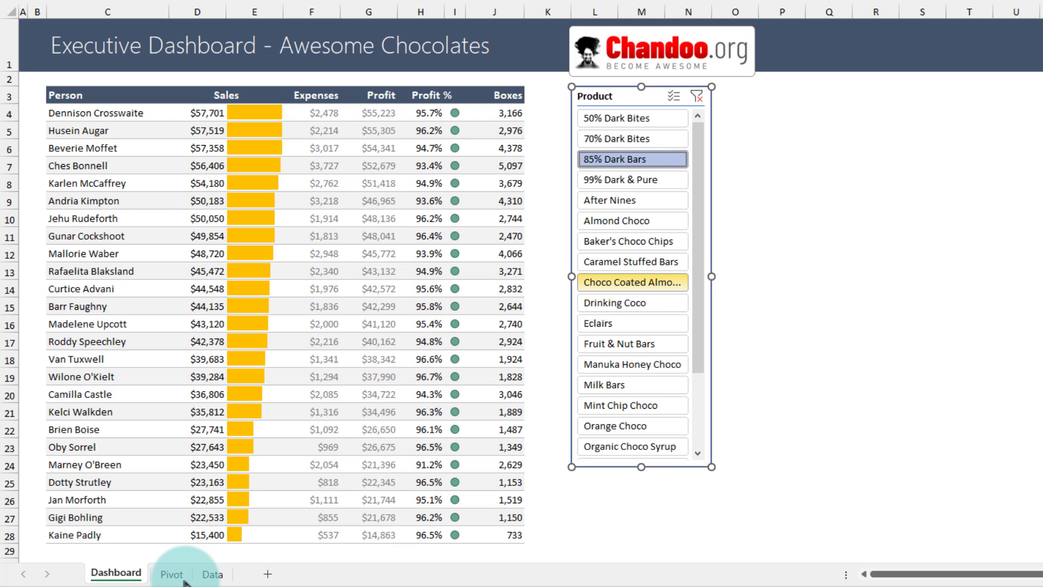
# - On the Pivot sheet, show the PivotTable Fields pane and locate the Category field
pyautogui.click(172, 575)
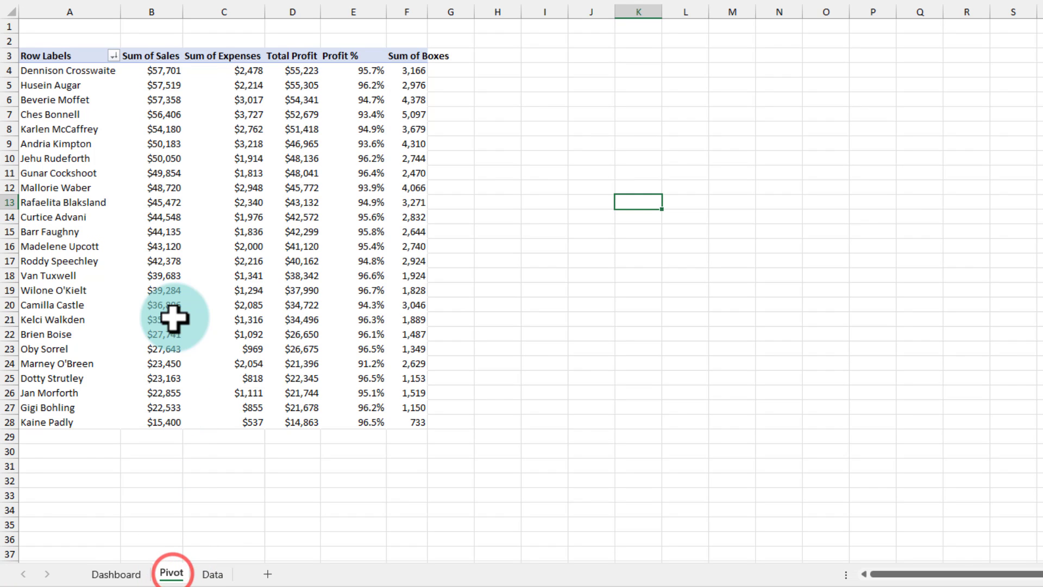
pyautogui.click(167, 100)
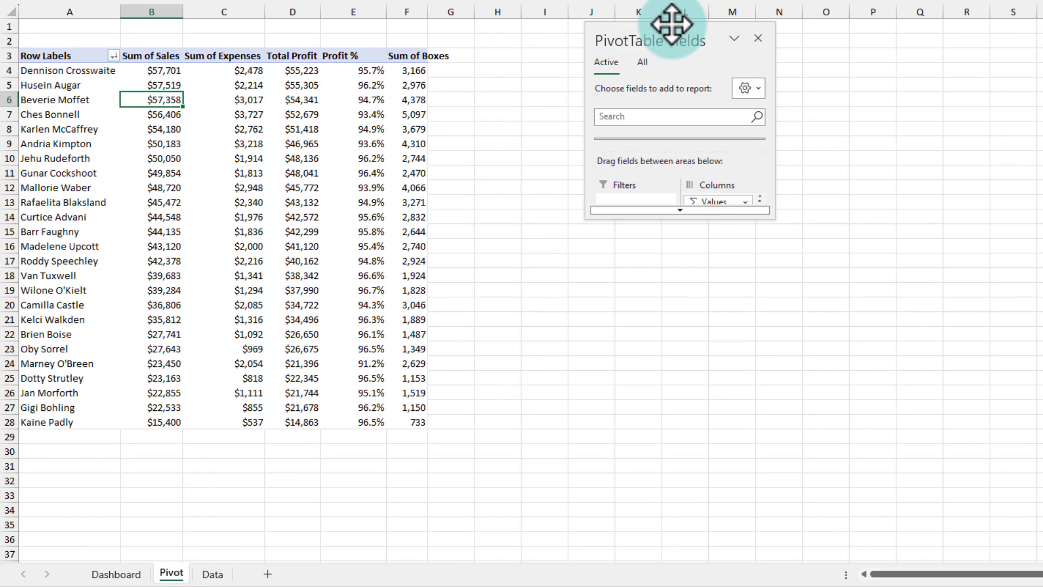
pyautogui.moveTo(671, 24); pyautogui.dragTo(578, 11)
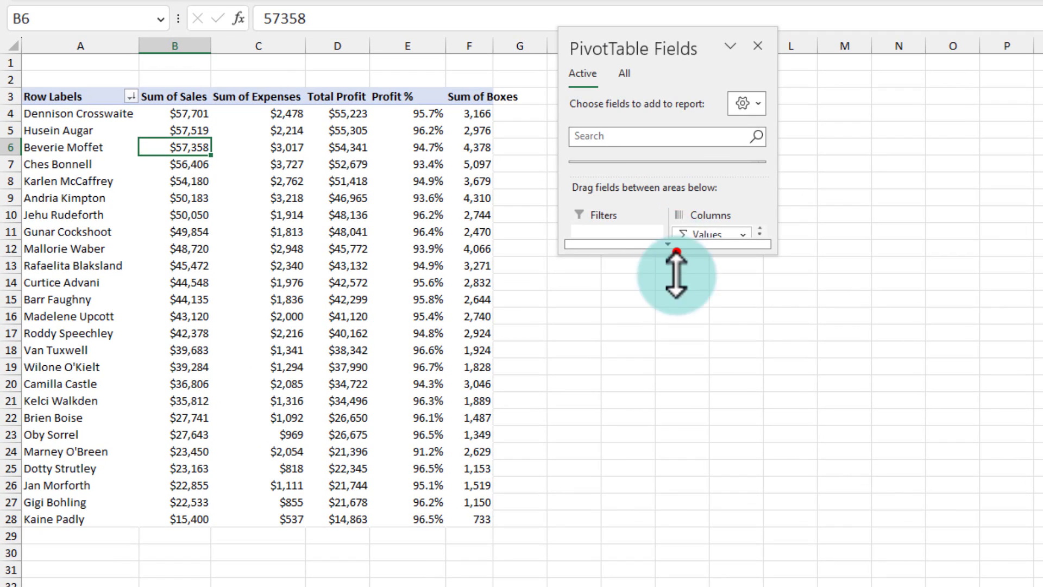
pyautogui.moveTo(666, 236); pyautogui.dragTo(666, 571)
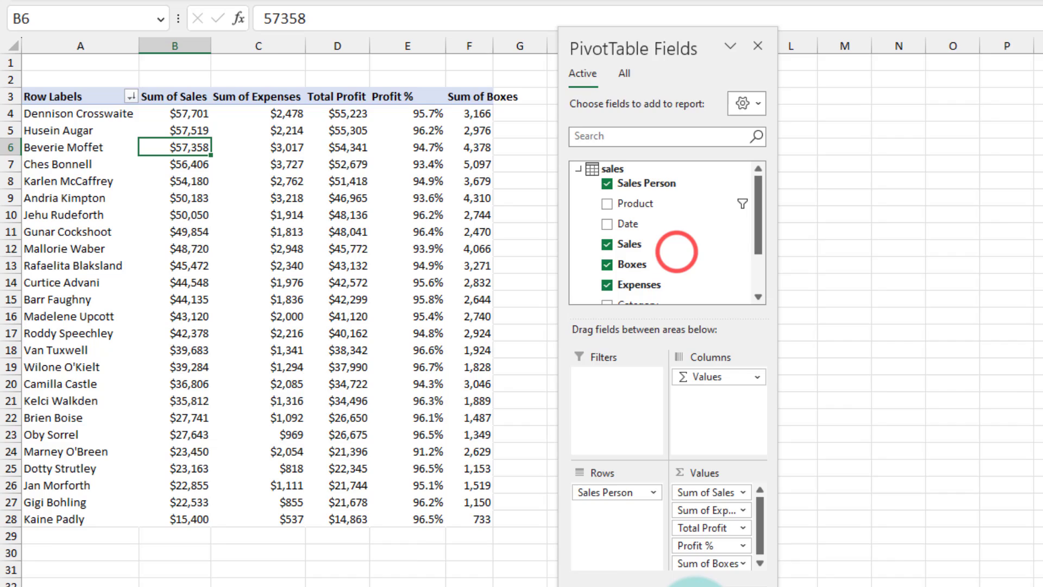
pyautogui.scroll(-2, 864, 255)
pyautogui.scroll(2, 864, 245)
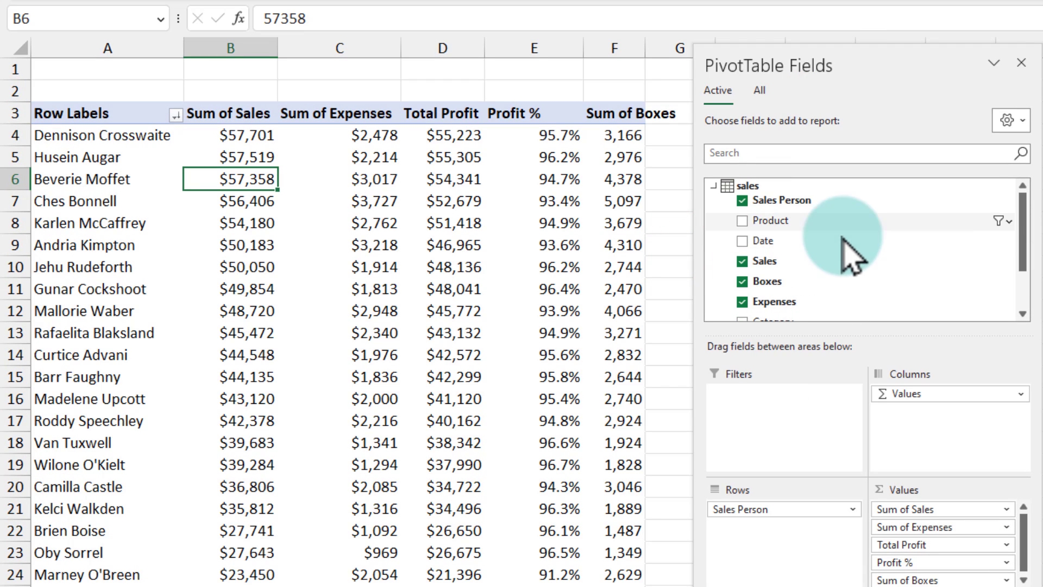
pyautogui.moveTo(770, 222); pyautogui.dragTo(784, 238)
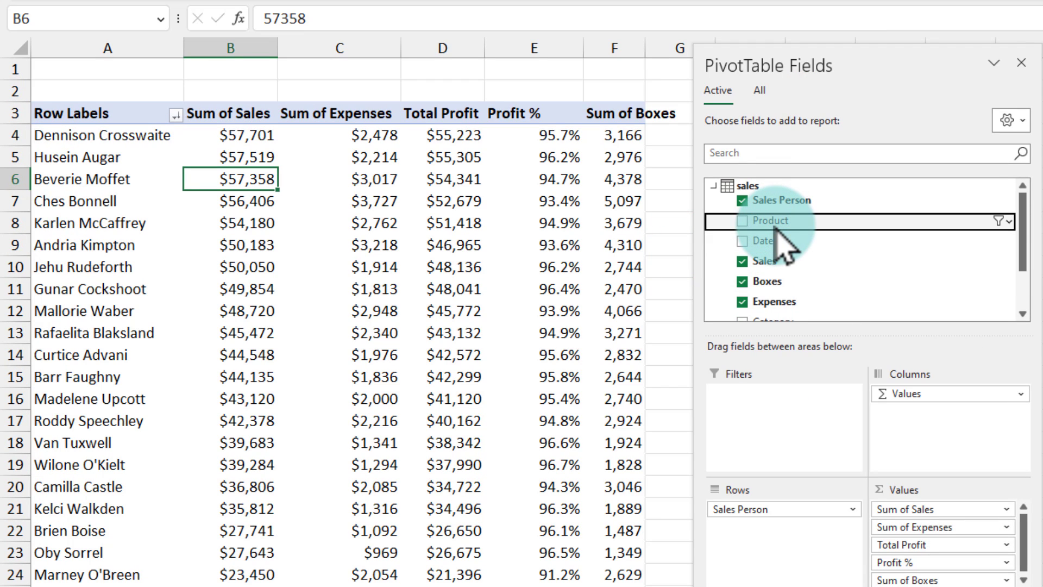
pyautogui.scroll(-2, 783, 241)
pyautogui.click(773, 281)
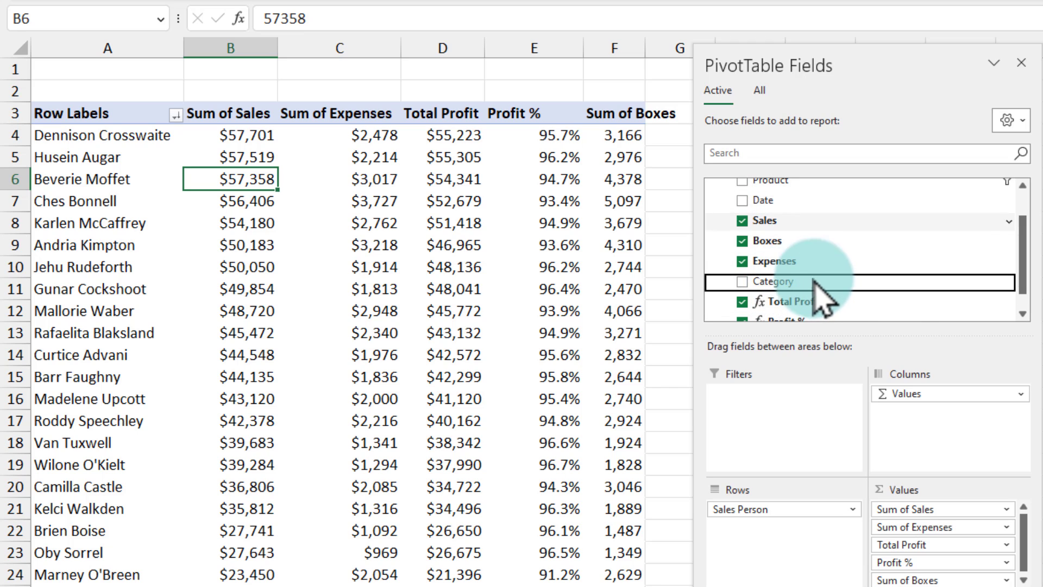
pyautogui.scroll(1, 792, 303)
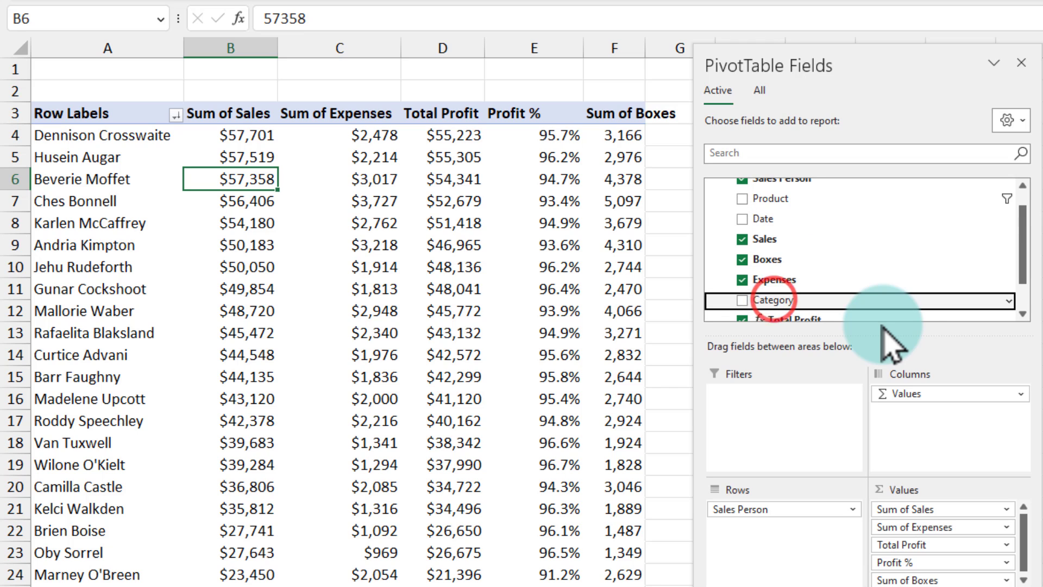
# - Add a Category slicer from the Category field and select it
pyautogui.rightClick(778, 303)
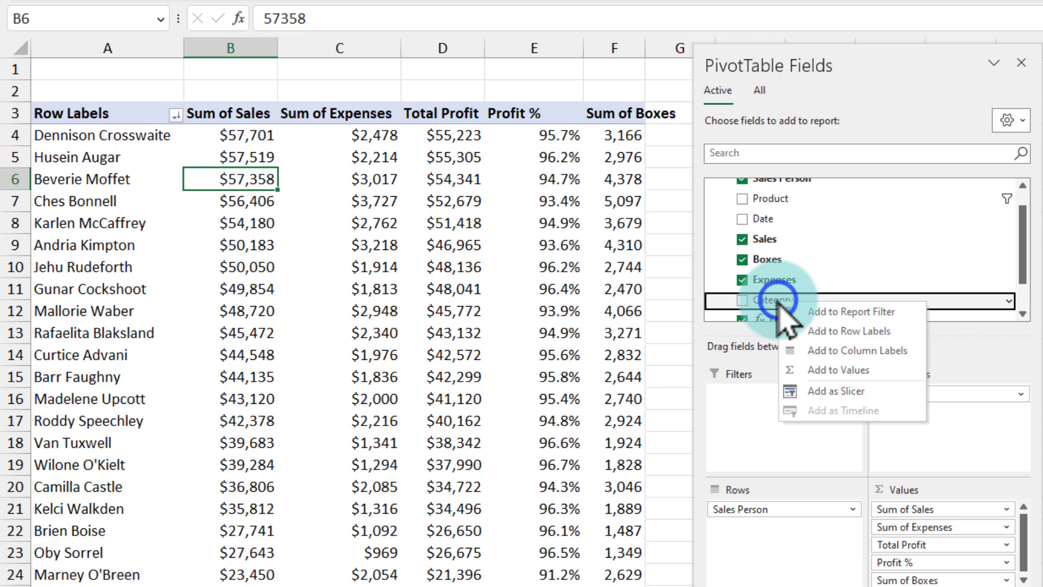
pyautogui.click(839, 391)
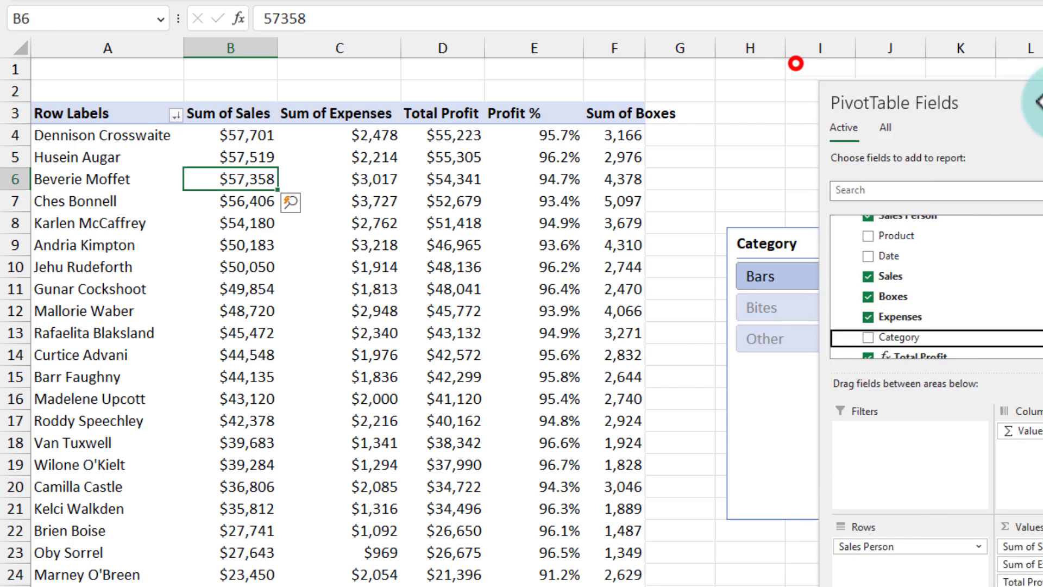
pyautogui.click(809, 235)
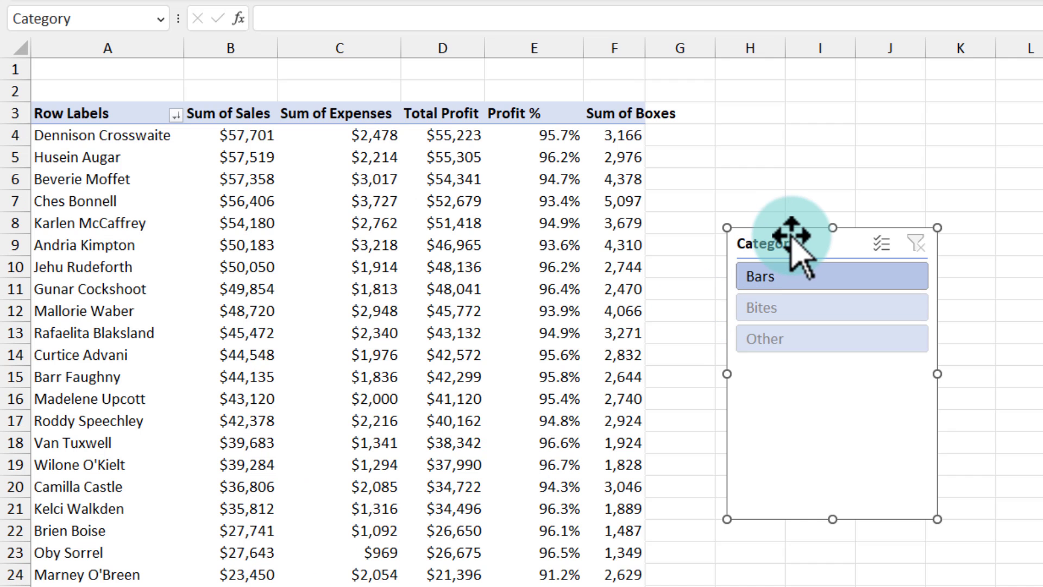
# - Cut the Category slicer and paste it onto the Dashboard sheet beside Product
pyautogui.hotkey('ctrl', 'x')
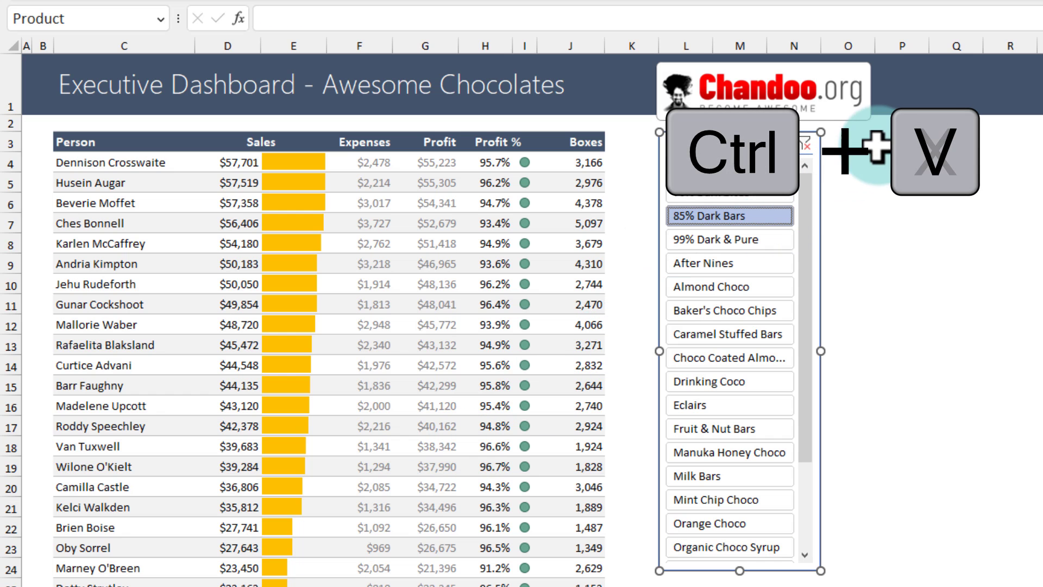
pyautogui.hotkey('ctrl', 'v')
pyautogui.click(962, 448)
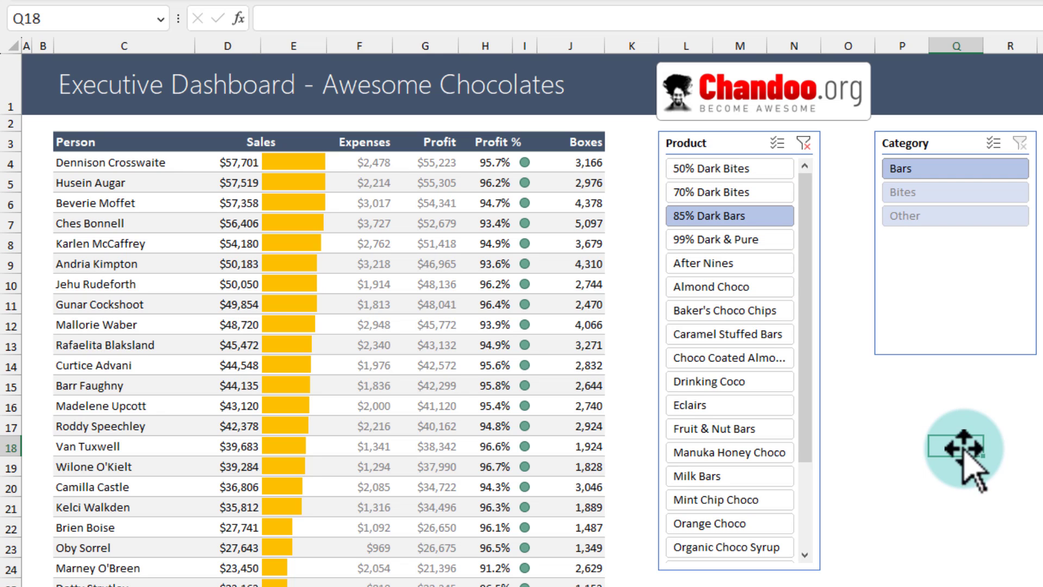
pyautogui.scroll(-2, 964, 448)
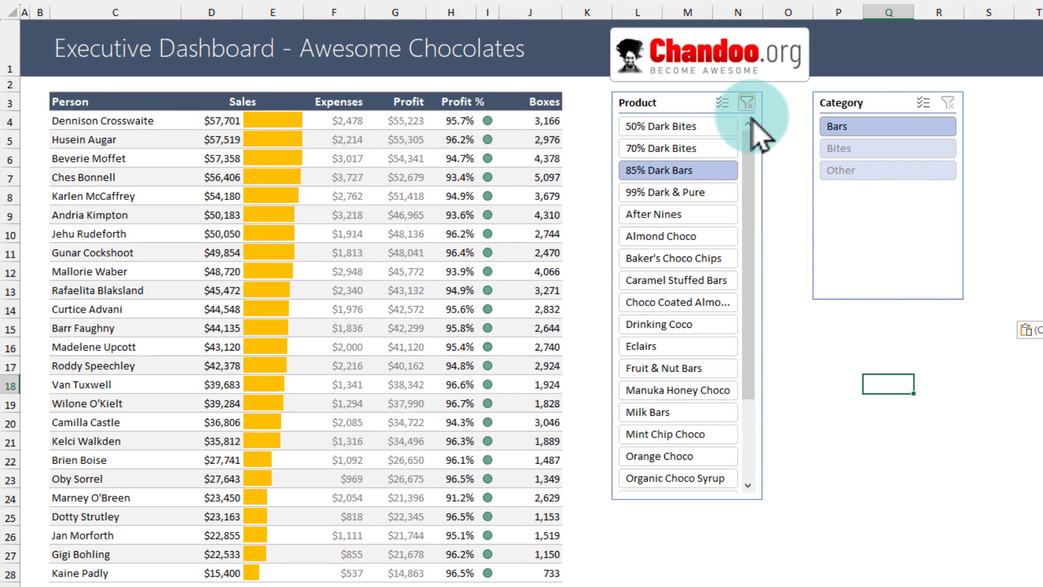
# - Clear the Product filter and filter the Category slicer to Bars, greying out non-bar products
pyautogui.click(748, 102)
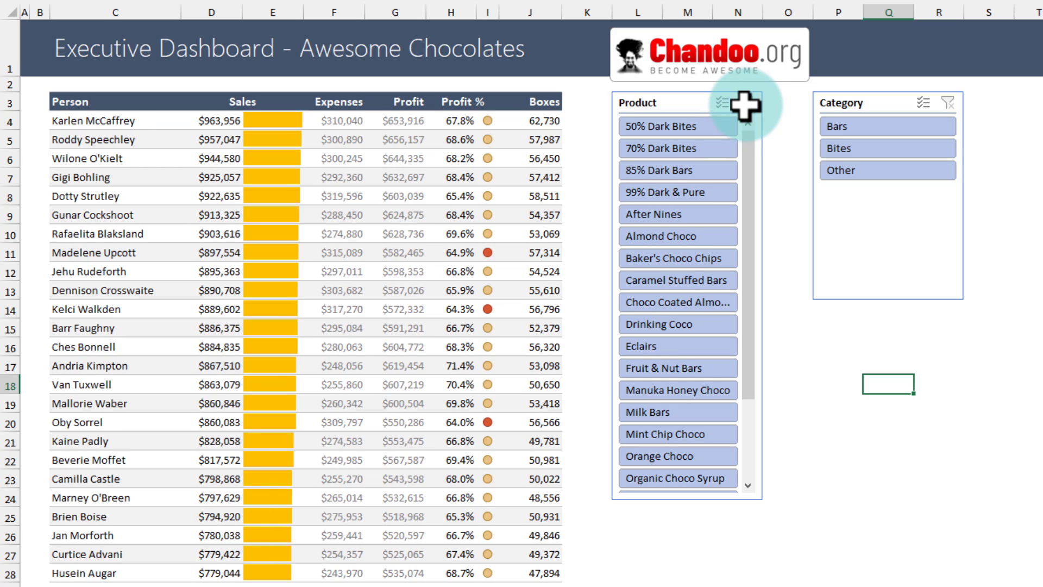
pyautogui.click(927, 265)
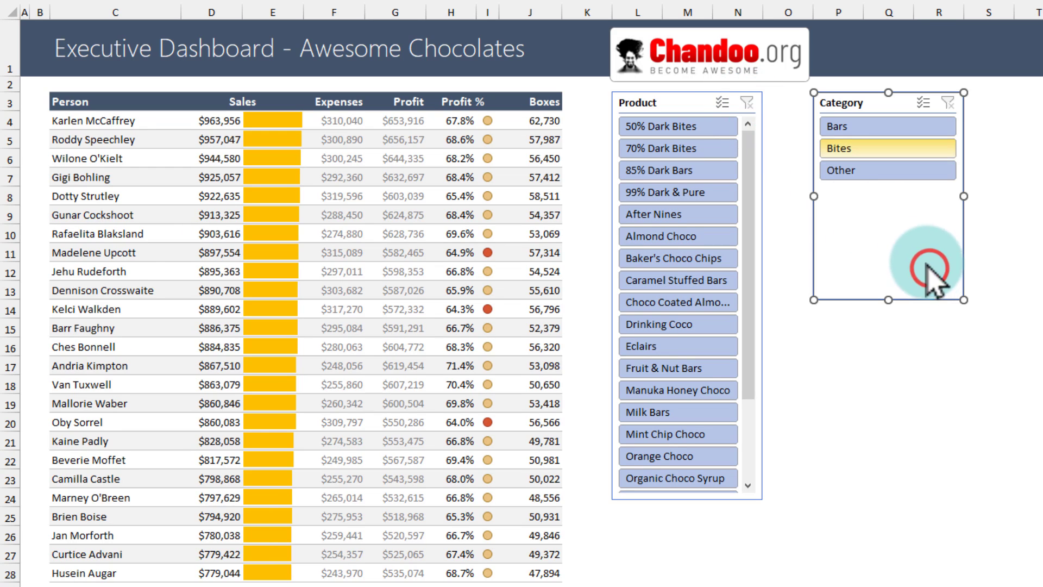
pyautogui.click(864, 127)
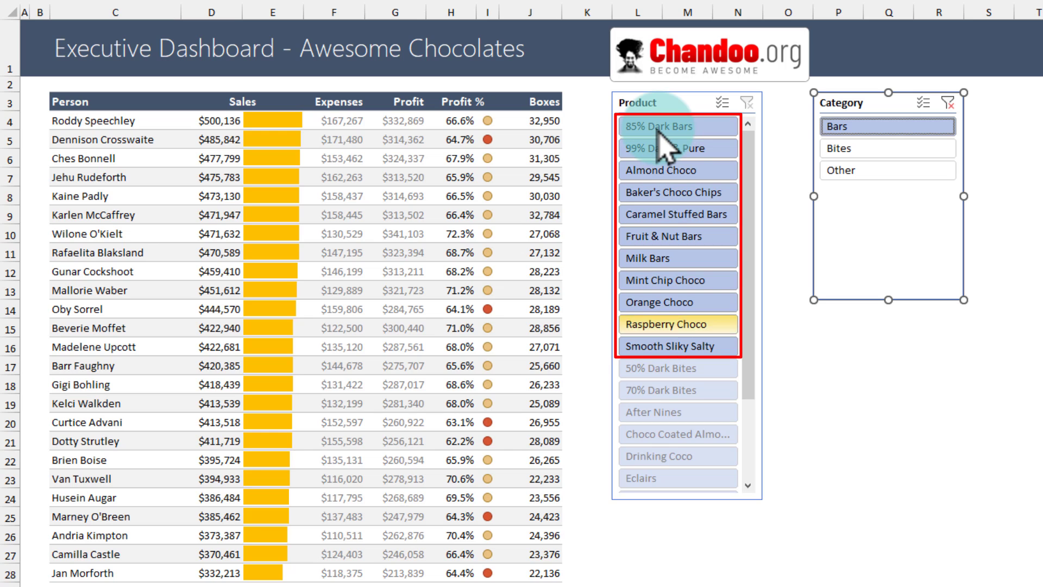
pyautogui.moveTo(756, 359)
pyautogui.mouseDown()
pyautogui.moveTo(758, 481)
pyautogui.moveTo(764, 346)
pyautogui.mouseUp()
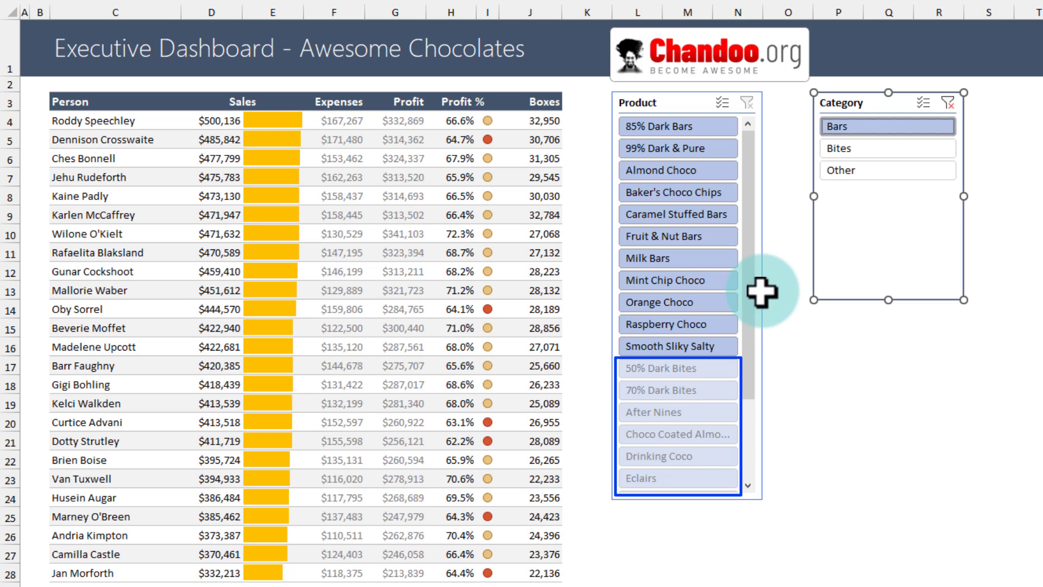
pyautogui.click(640, 104)
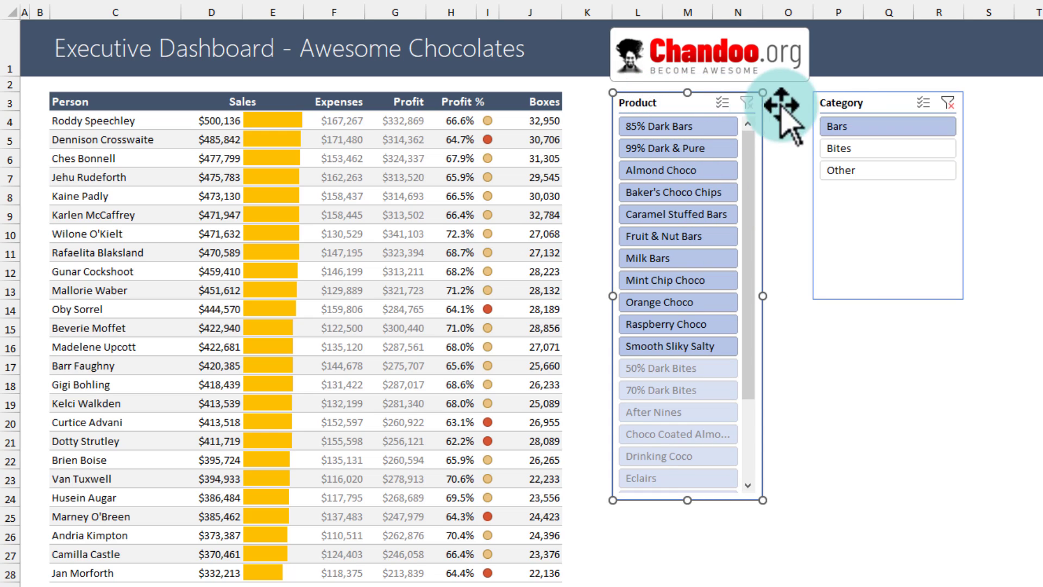
pyautogui.click(843, 102)
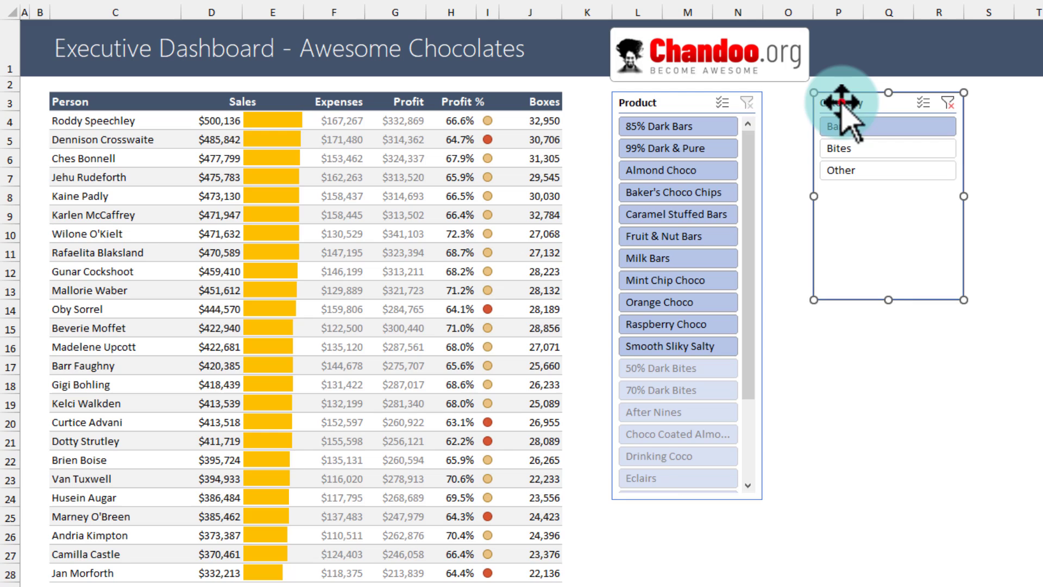
pyautogui.click(664, 101)
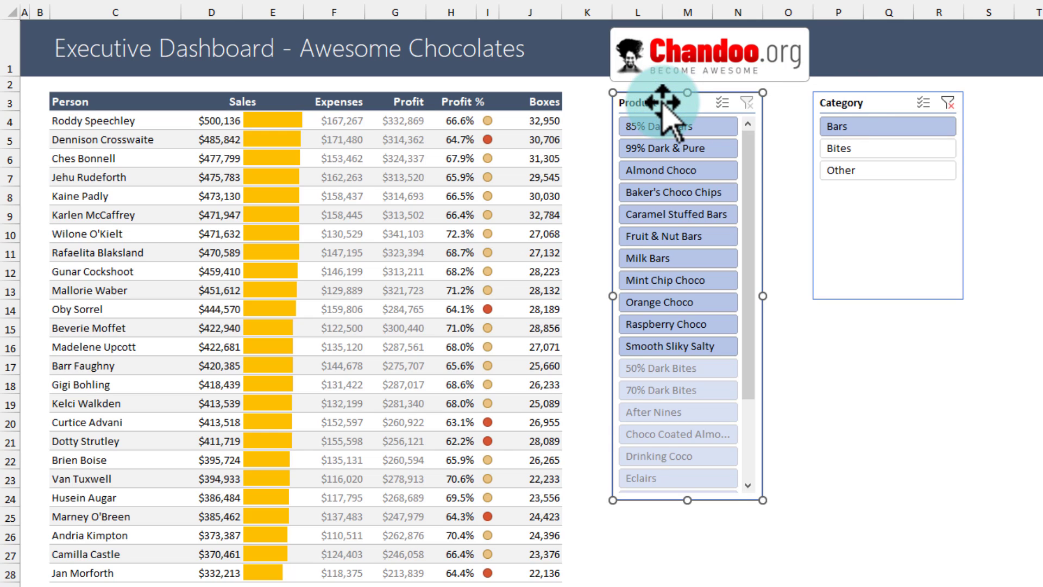
# - In the Product slicer's settings, enable Hide items with no data
pyautogui.rightClick(662, 102)
pyautogui.press('Escape')
pyautogui.rightClick(631, 102)
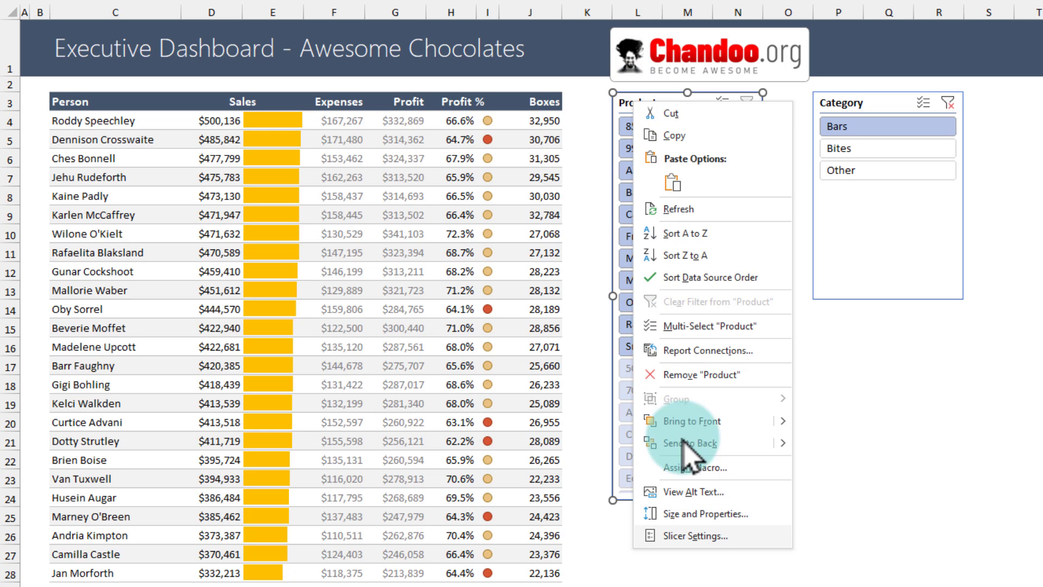
pyautogui.click(696, 535)
pyautogui.moveTo(694, 462); pyautogui.dragTo(481, 106)
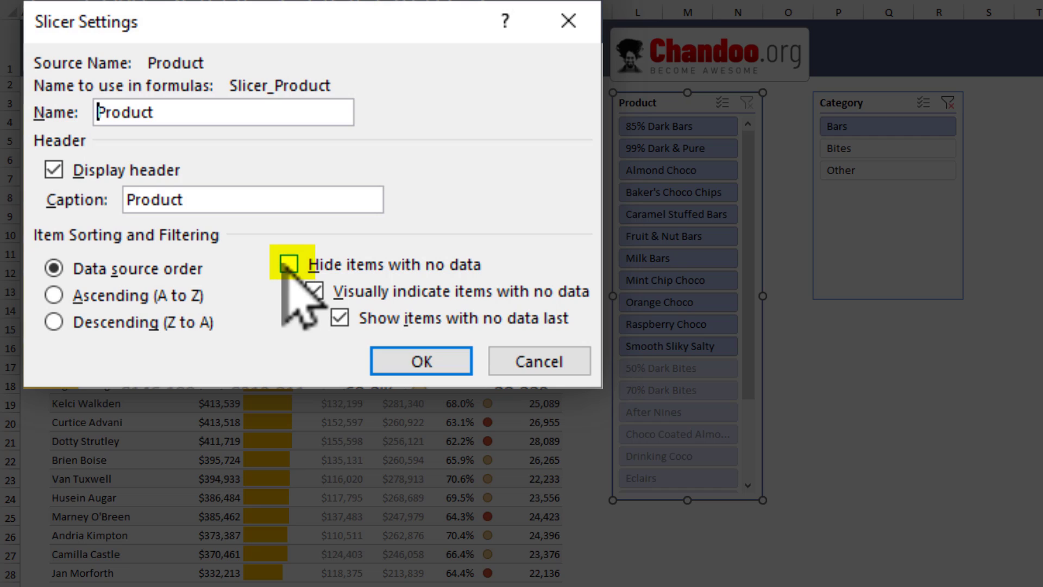
pyautogui.click(287, 264)
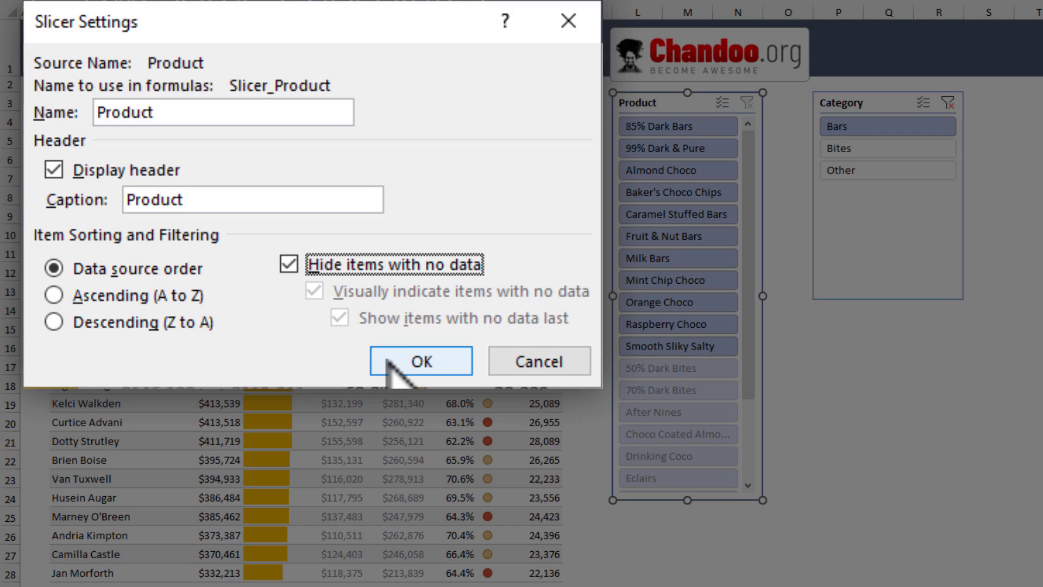
pyautogui.click(396, 361)
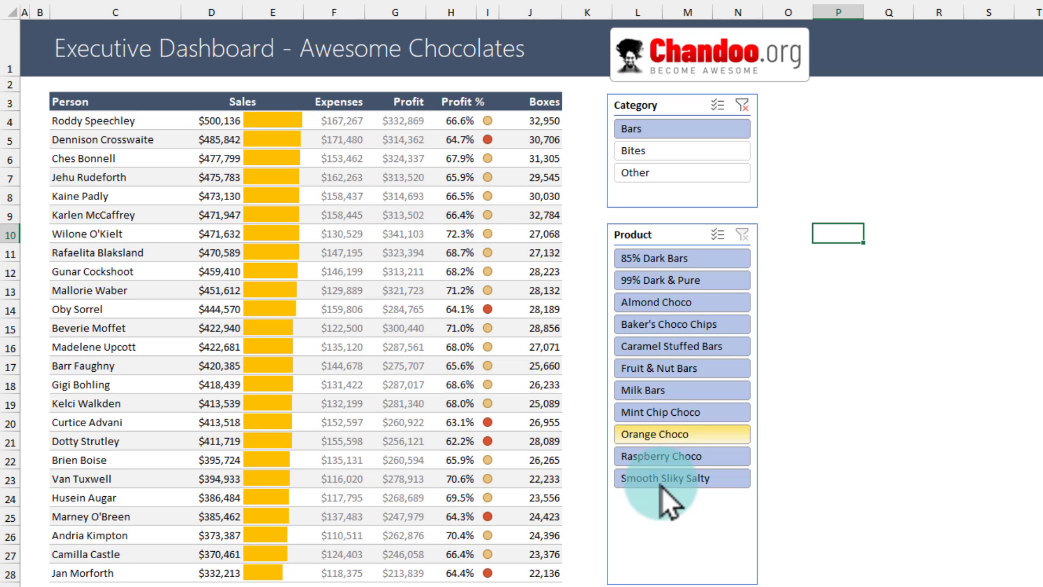
# - Filter to Bites, then Other, and limit the table to Manuka Honey Choco
pyautogui.click(693, 155)
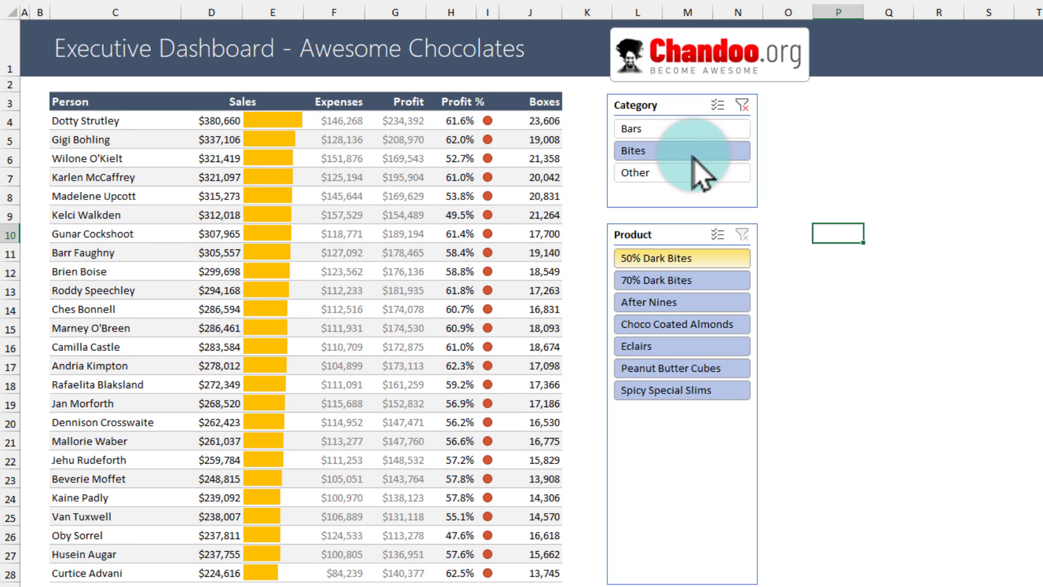
pyautogui.click(653, 176)
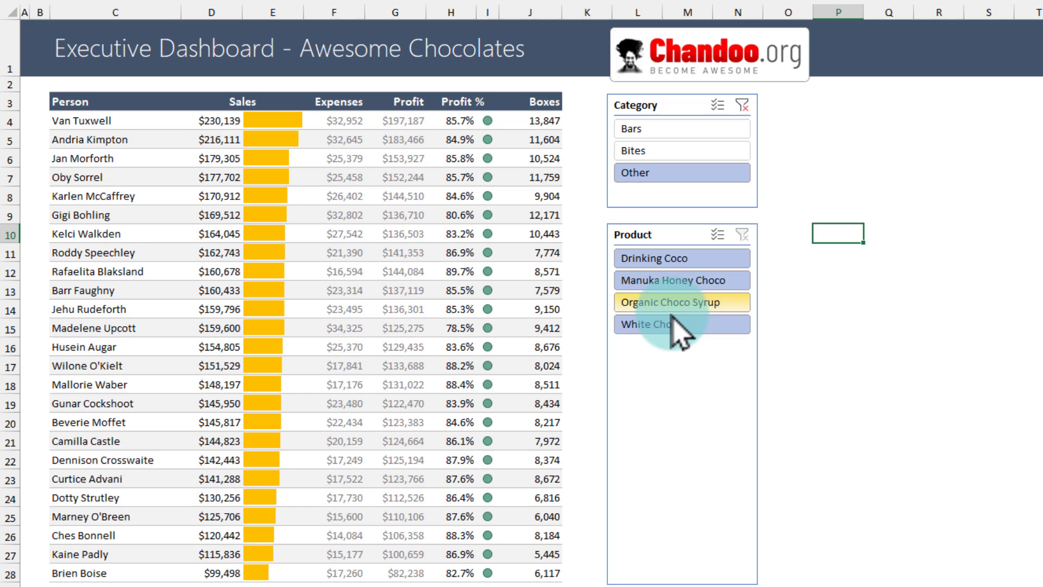
pyautogui.click(673, 281)
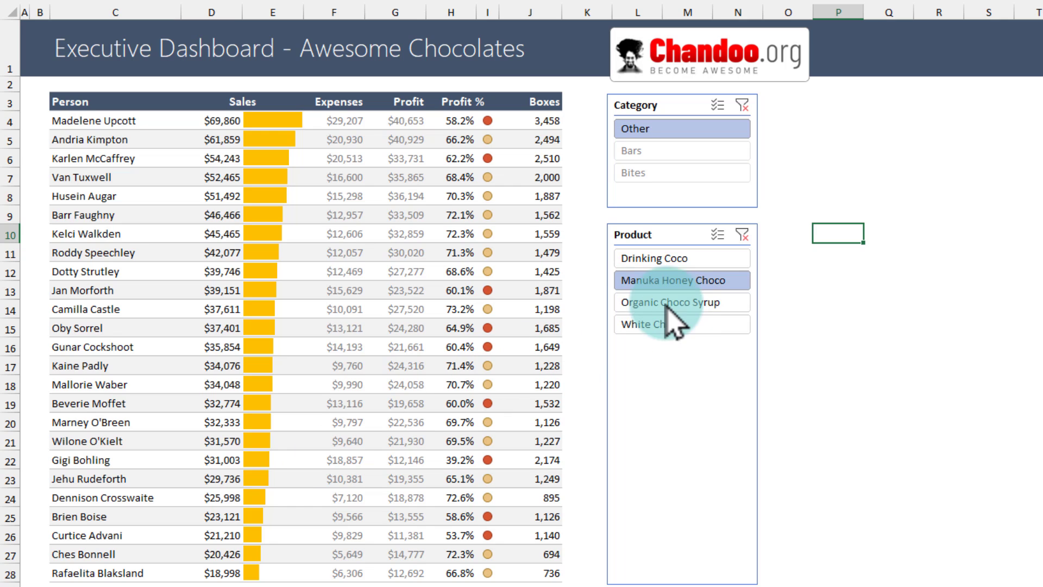
# - Clear the product filter, choose Bars and limit the table to Almond Choco
pyautogui.click(744, 238)
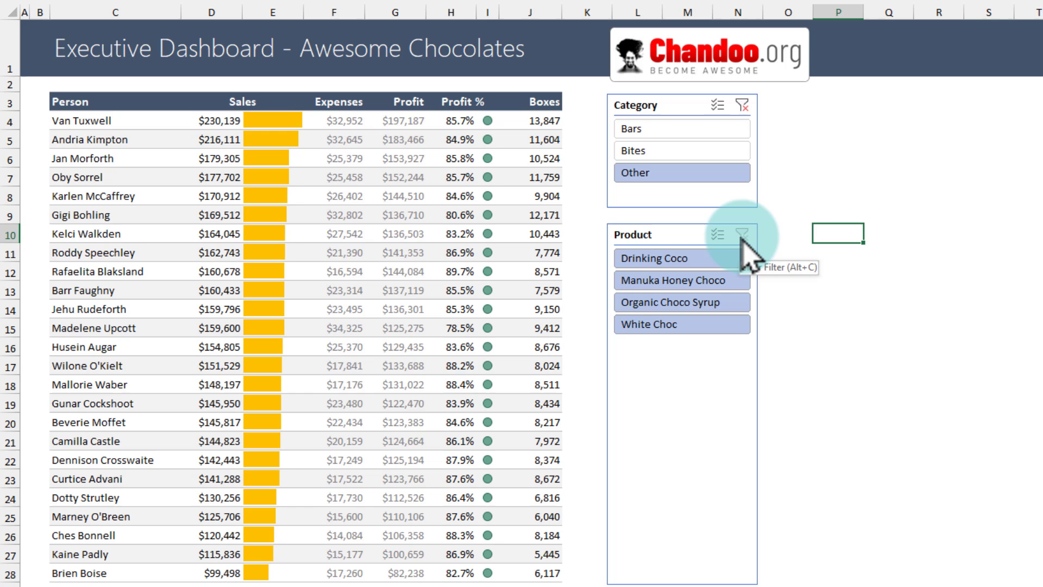
pyautogui.click(668, 127)
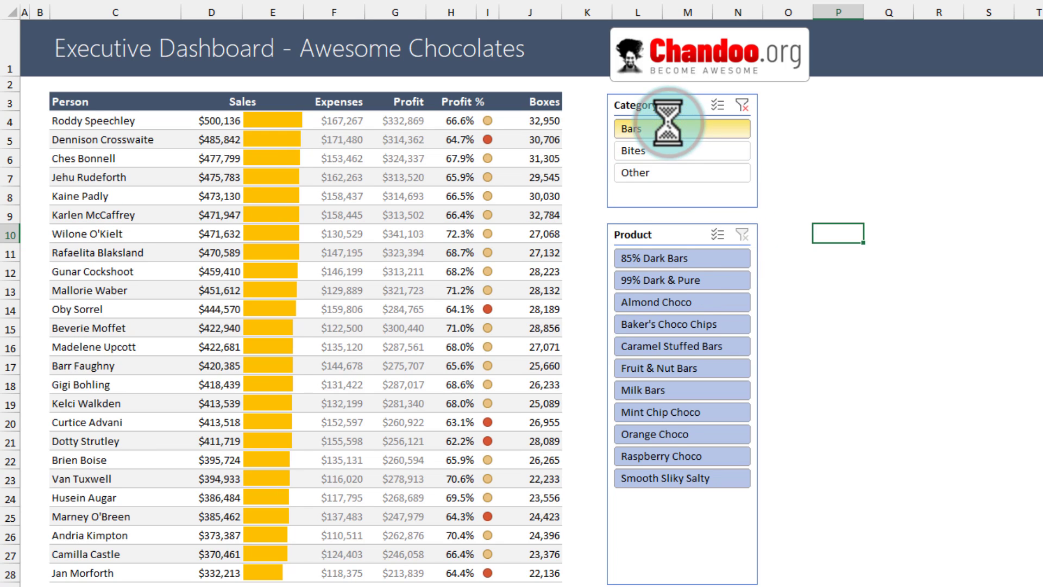
pyautogui.click(660, 302)
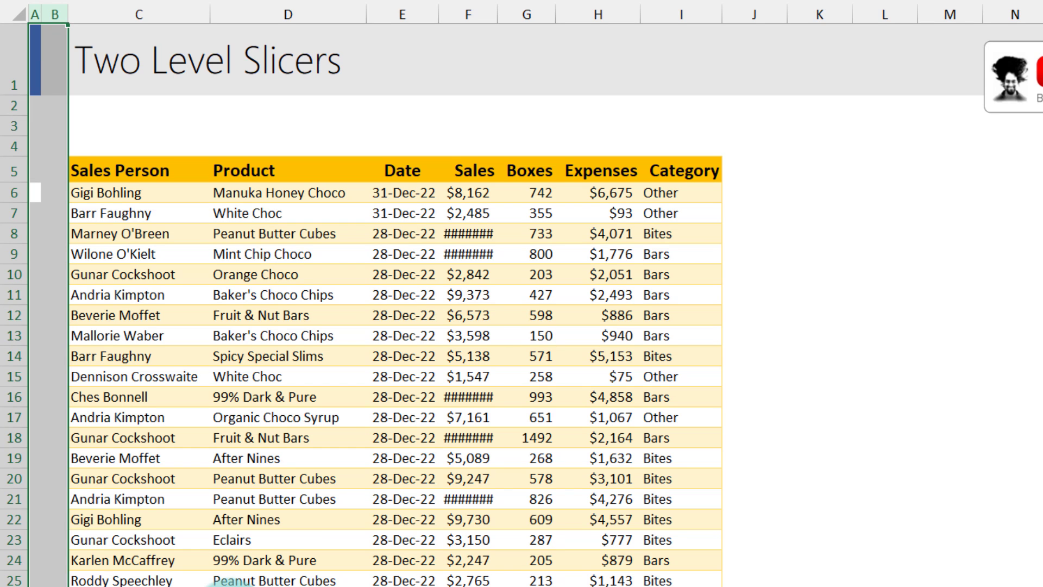
pyautogui.click(279, 193)
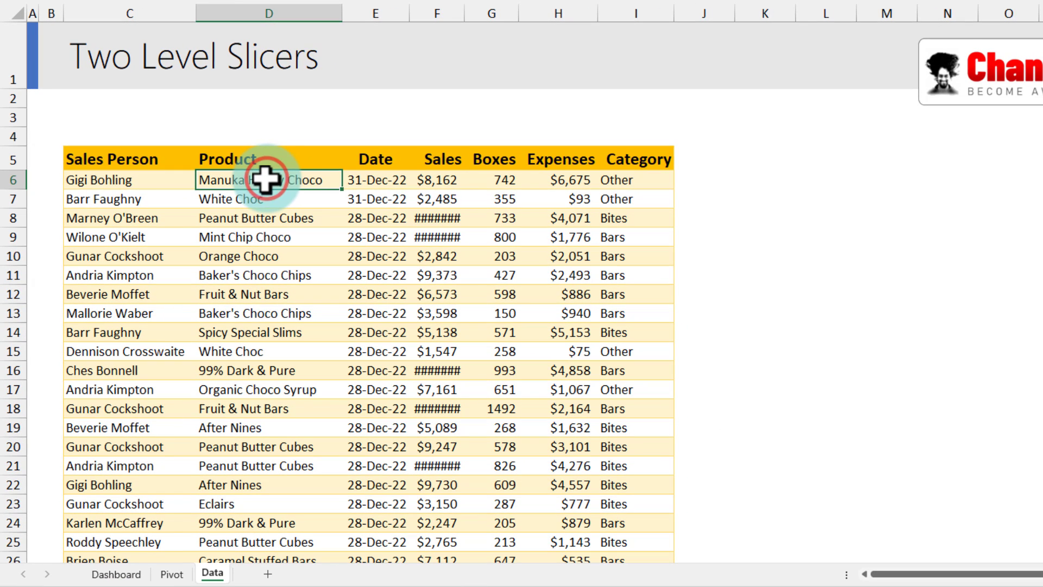
pyautogui.click(703, 159)
pyautogui.write('Alphabet')
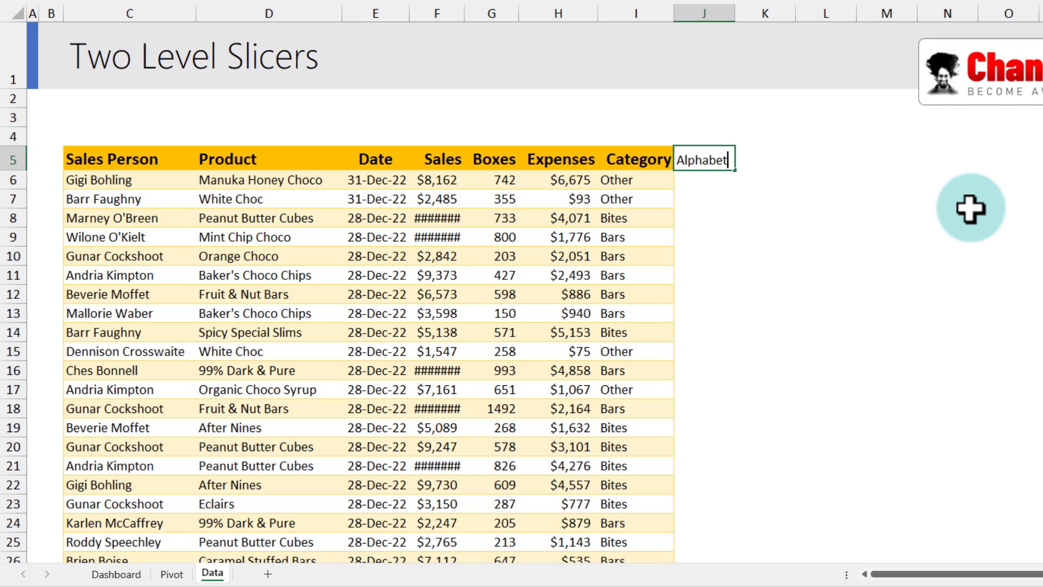
pyautogui.press('Return')
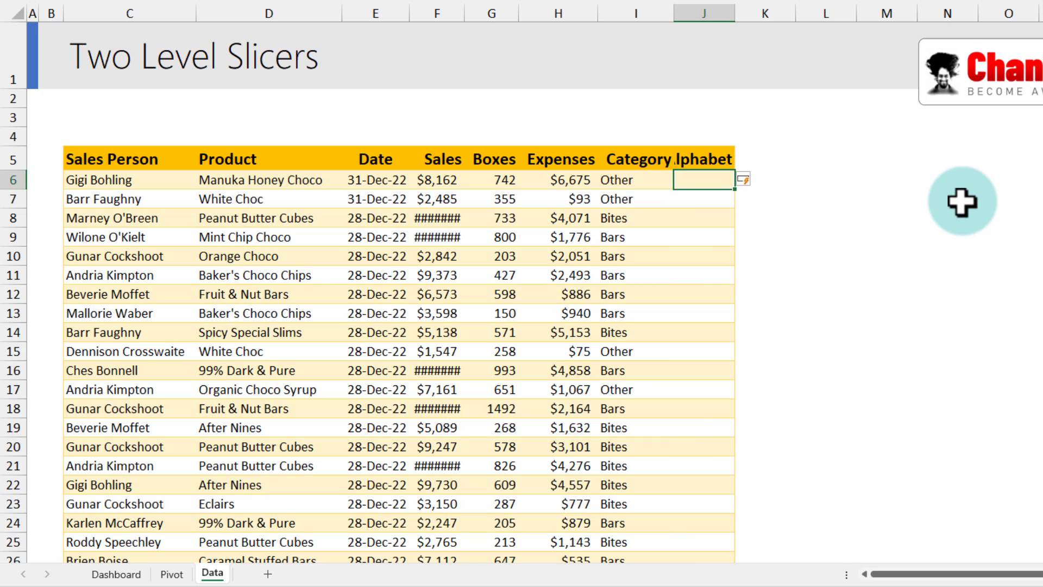
pyautogui.doubleClick(735, 13)
pyautogui.write('=')
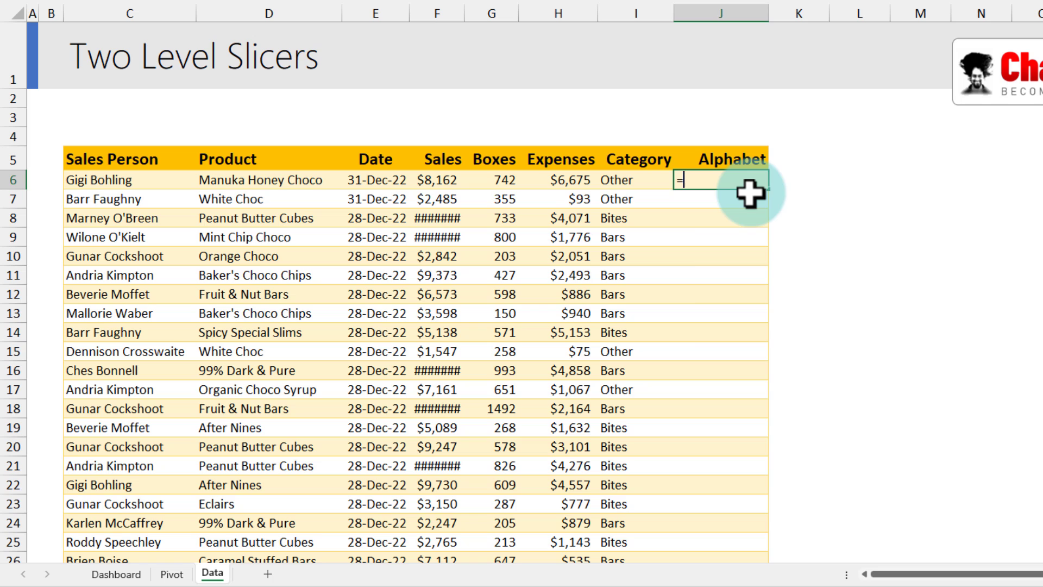
pyautogui.write('left')
pyautogui.press('Tab')
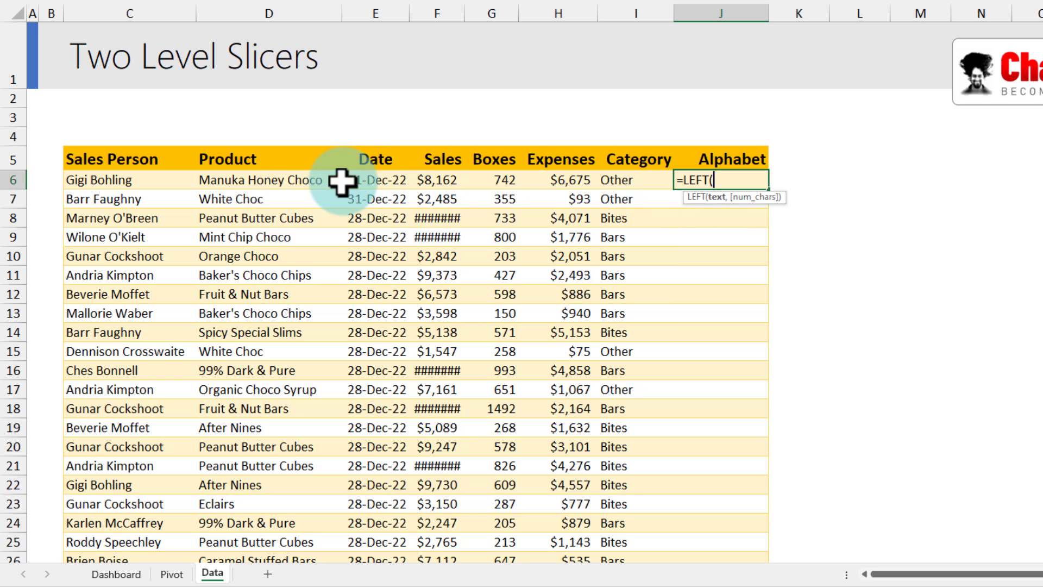
pyautogui.click(270, 179)
pyautogui.write('[@Product],1)')
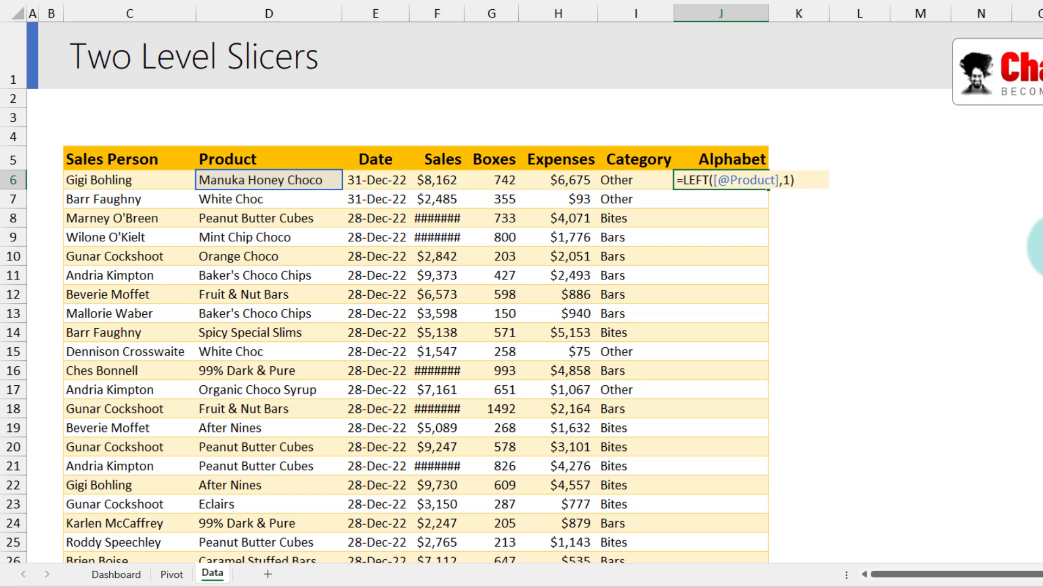
pyautogui.press('Return')
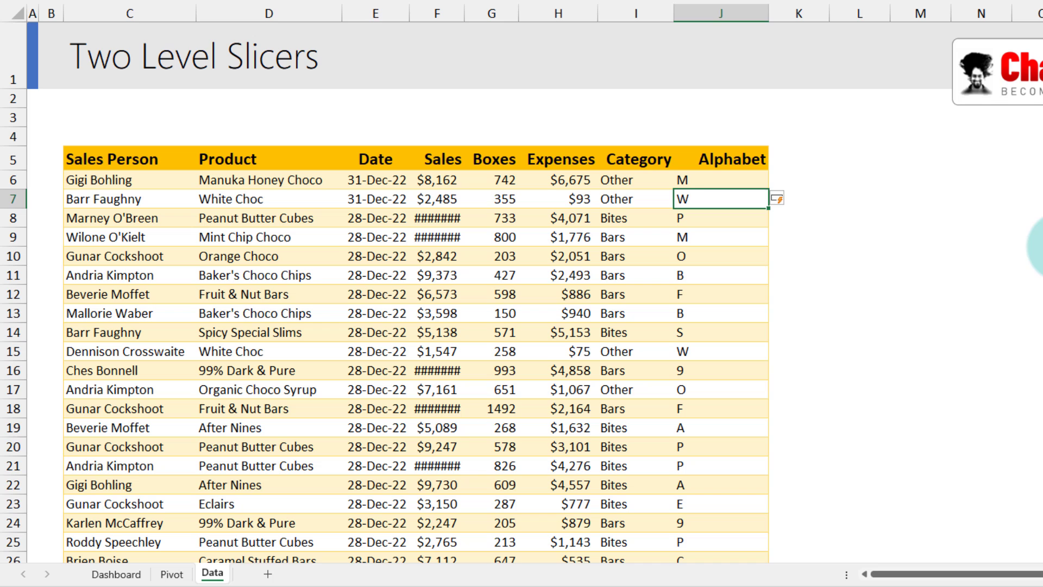
pyautogui.moveTo(717, 180); pyautogui.dragTo(700, 417)
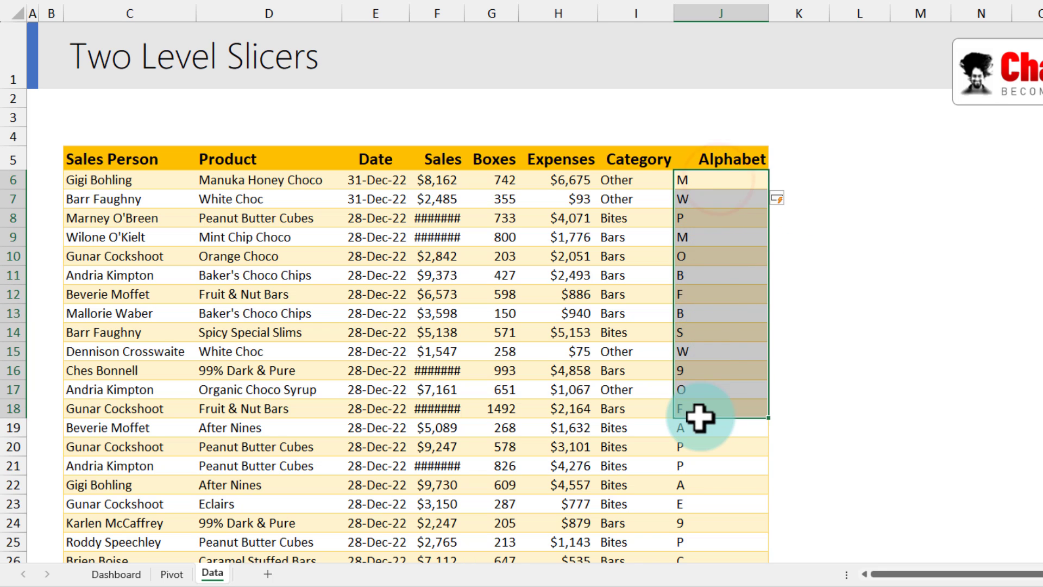
pyautogui.scroll(-3, 700, 418)
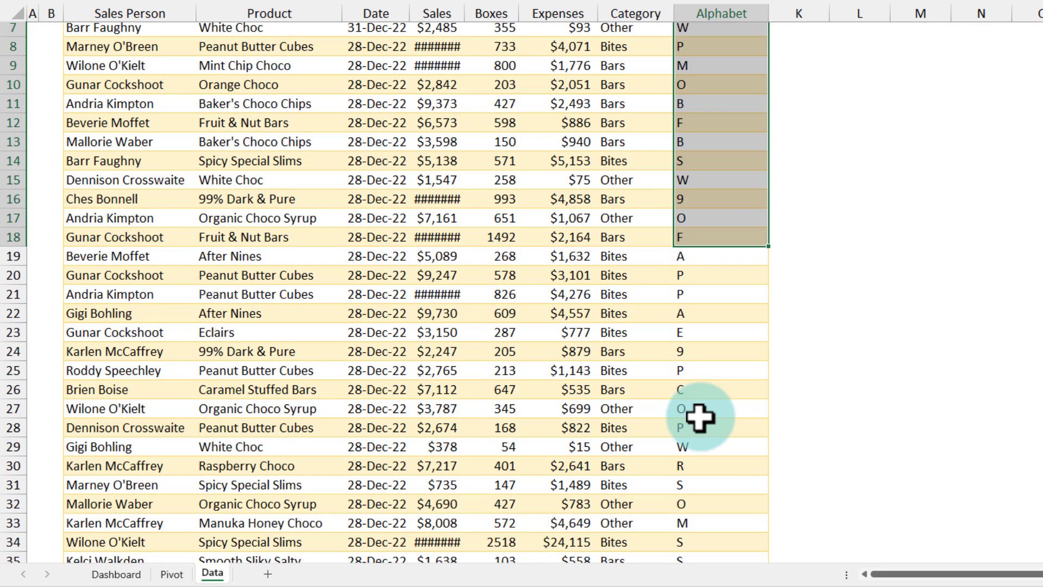
pyautogui.scroll(3, 342, 261)
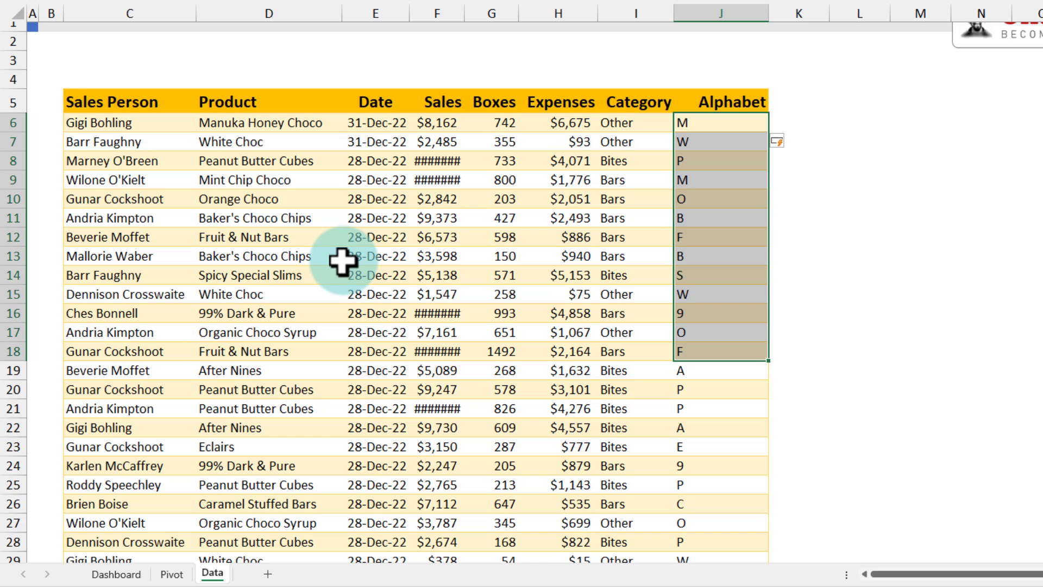
pyautogui.click(700, 162)
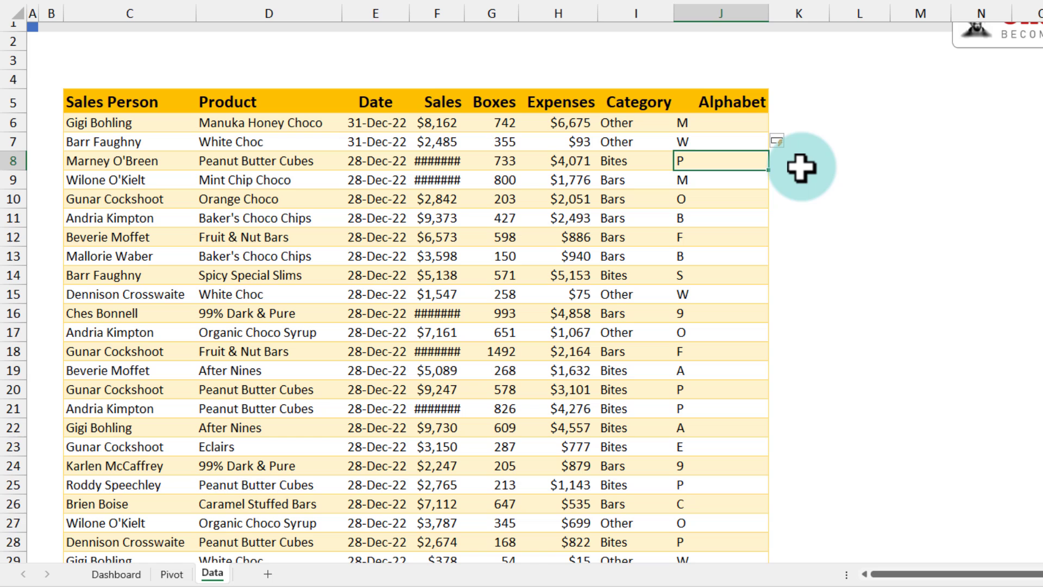
# - Refresh the pivot table on the Pivot sheet so the new Alphabet field appears
pyautogui.click(173, 575)
pyautogui.rightClick(309, 149)
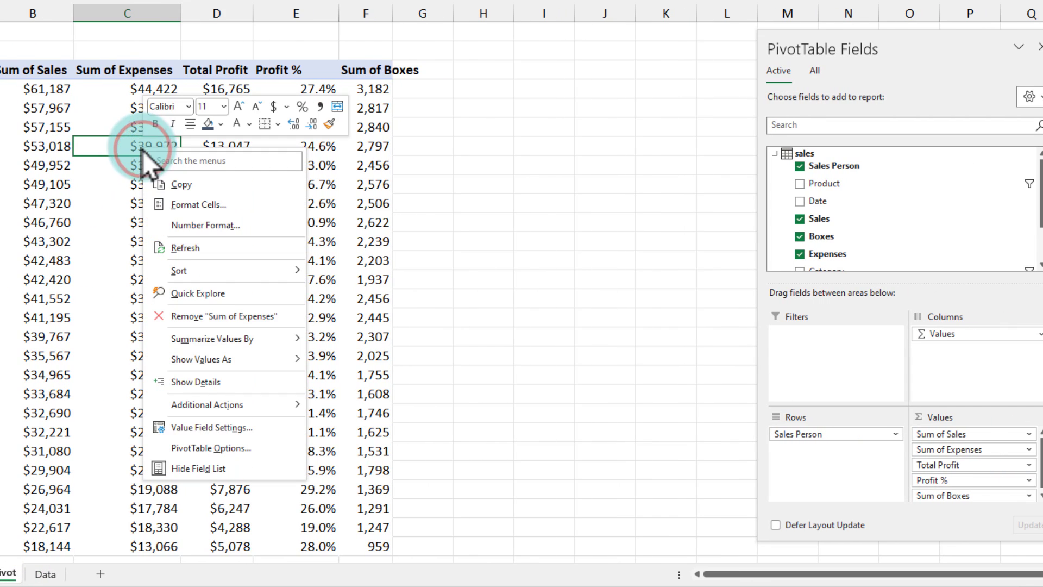
pyautogui.click(194, 249)
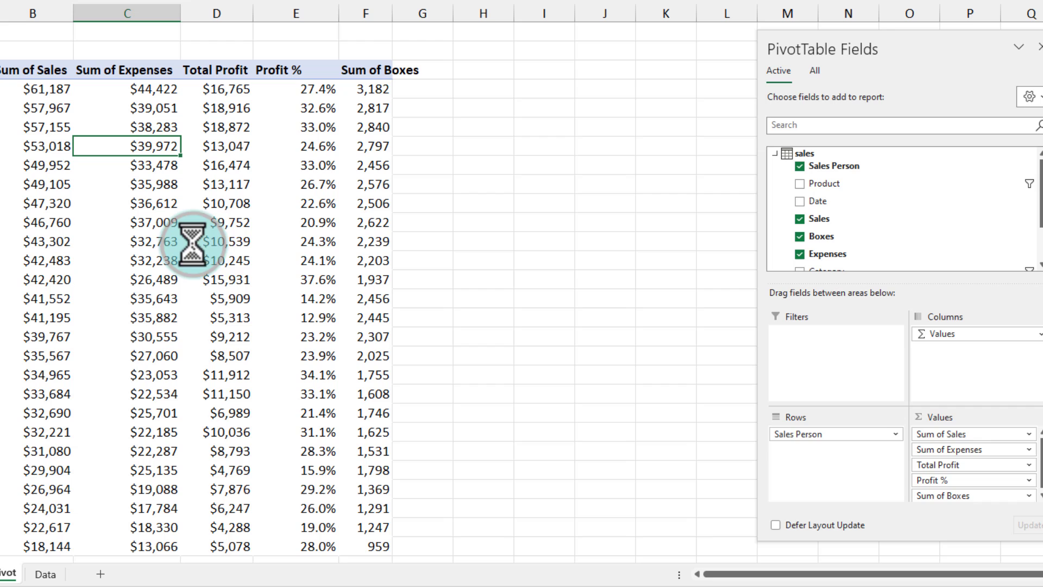
pyautogui.scroll(-2, 953, 235)
pyautogui.scroll(-2, 953, 235)
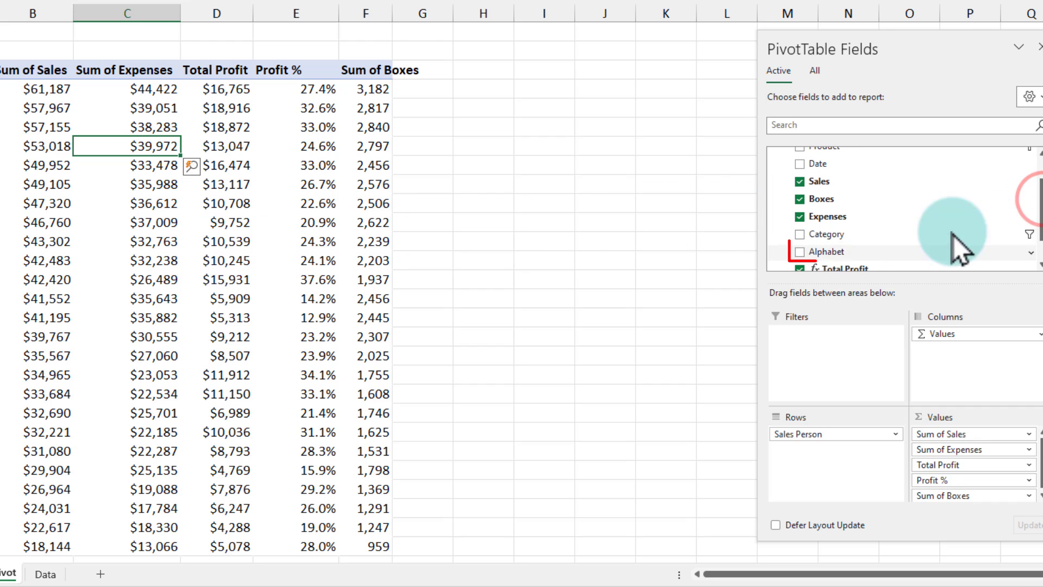
# - Add an Alphabet slicer from the field list and move it up beside the pivot
pyautogui.rightClick(823, 255)
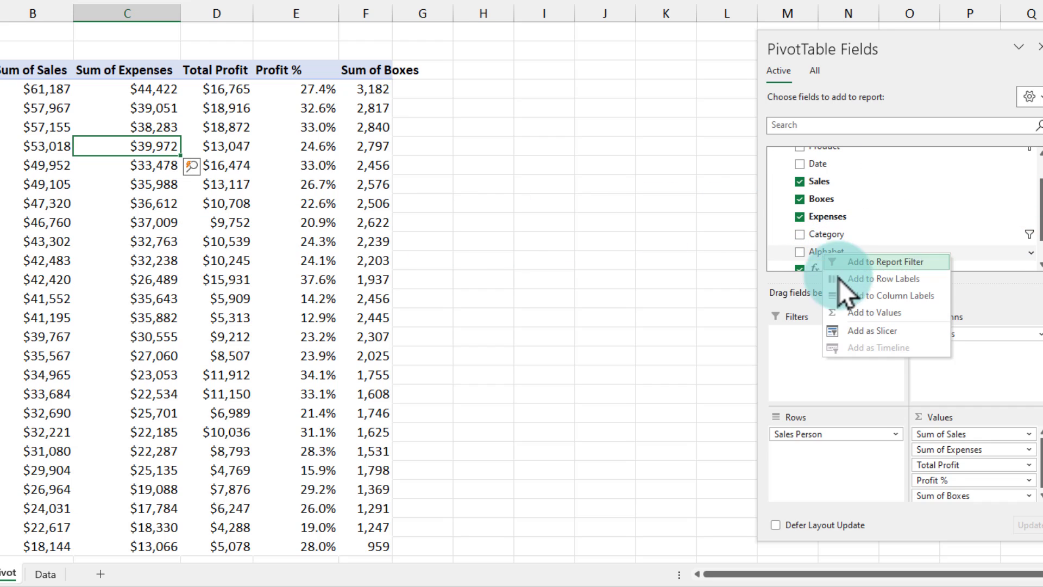
pyautogui.click(878, 337)
pyautogui.moveTo(554, 207); pyautogui.dragTo(488, 102)
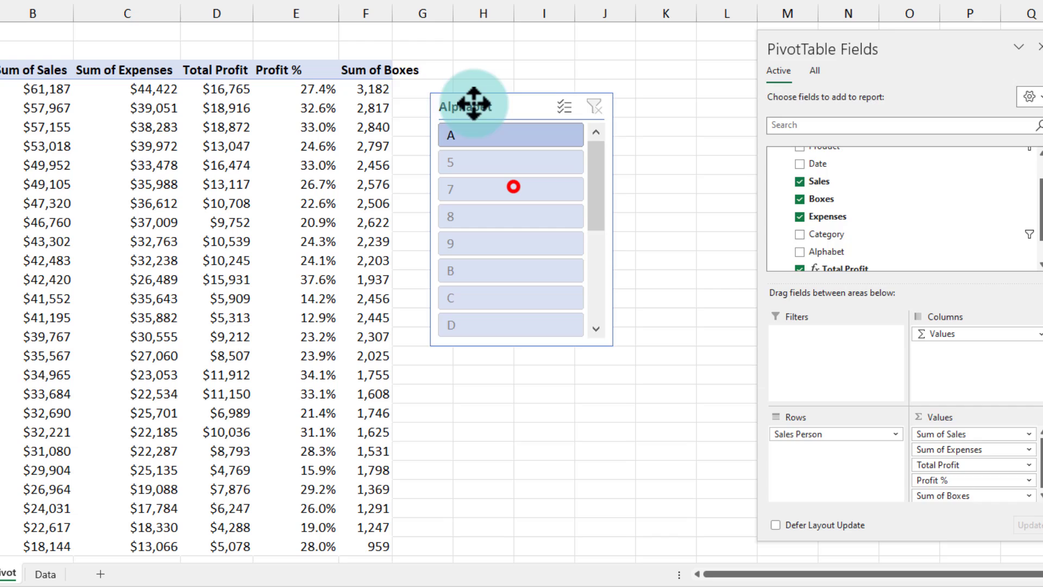
pyautogui.moveTo(569, 147)
pyautogui.mouseDown()
pyautogui.moveTo(574, 247)
pyautogui.moveTo(564, 114)
pyautogui.mouseUp()
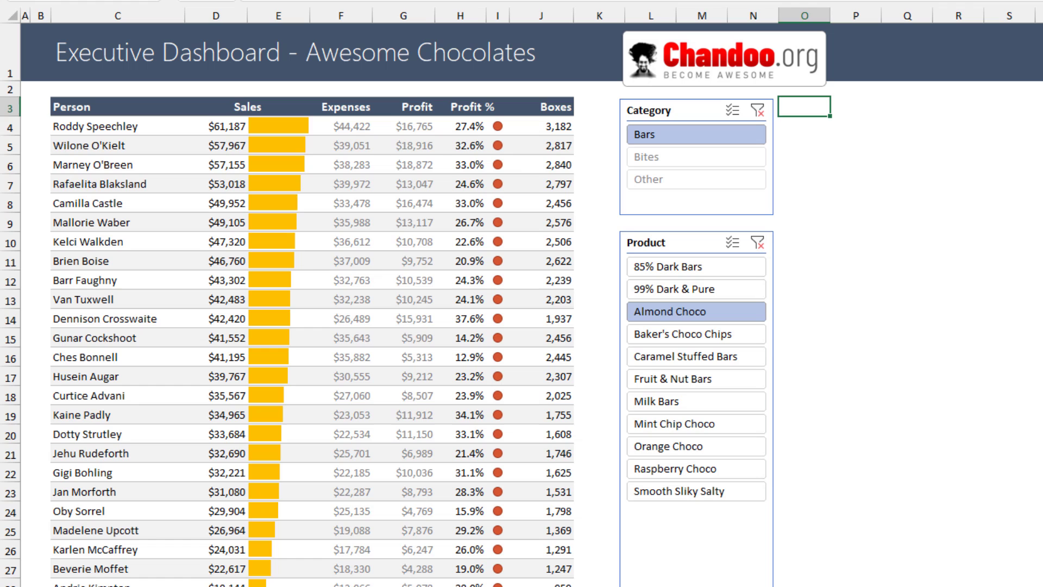
# - Paste the Alphabet slicer onto the dashboard next to the Category slicer
pyautogui.hotkey('ctrl', 'v')
pyautogui.click(897, 337)
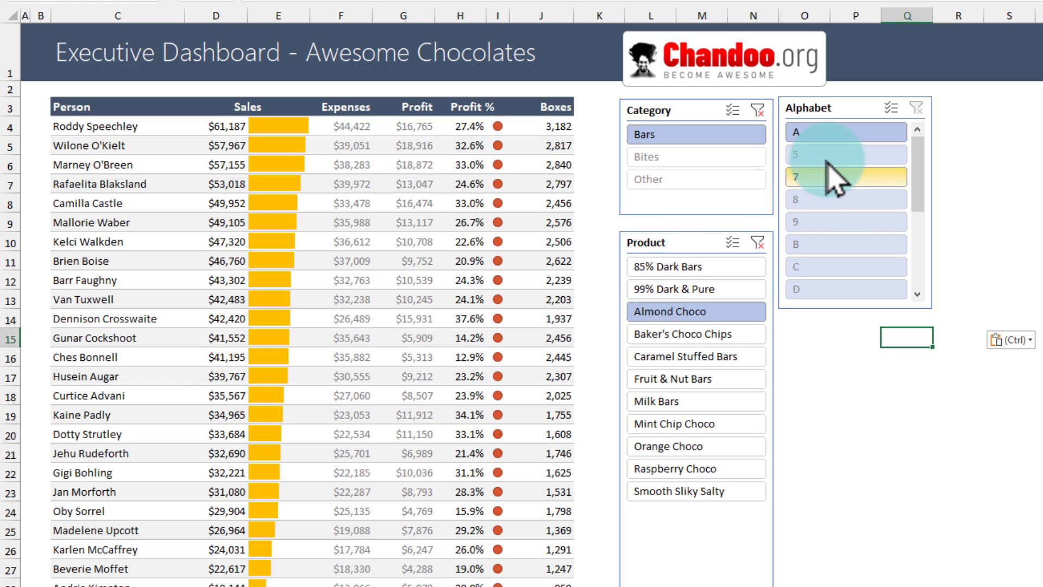
pyautogui.press('Up')
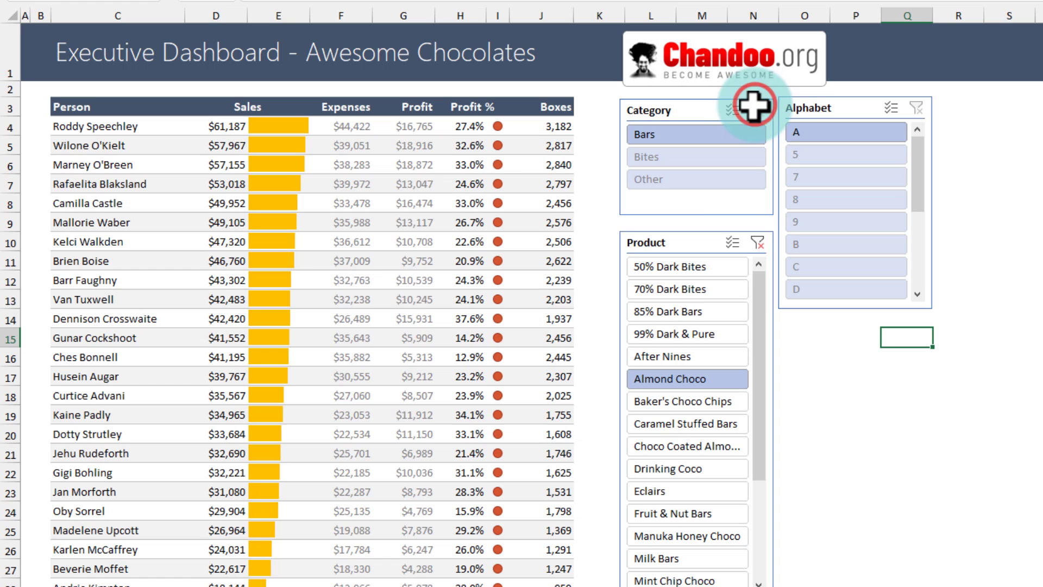
# - Clear the filters, then filter to letter B, then C, narrowed to Choco Coated Almonds
pyautogui.click(758, 243)
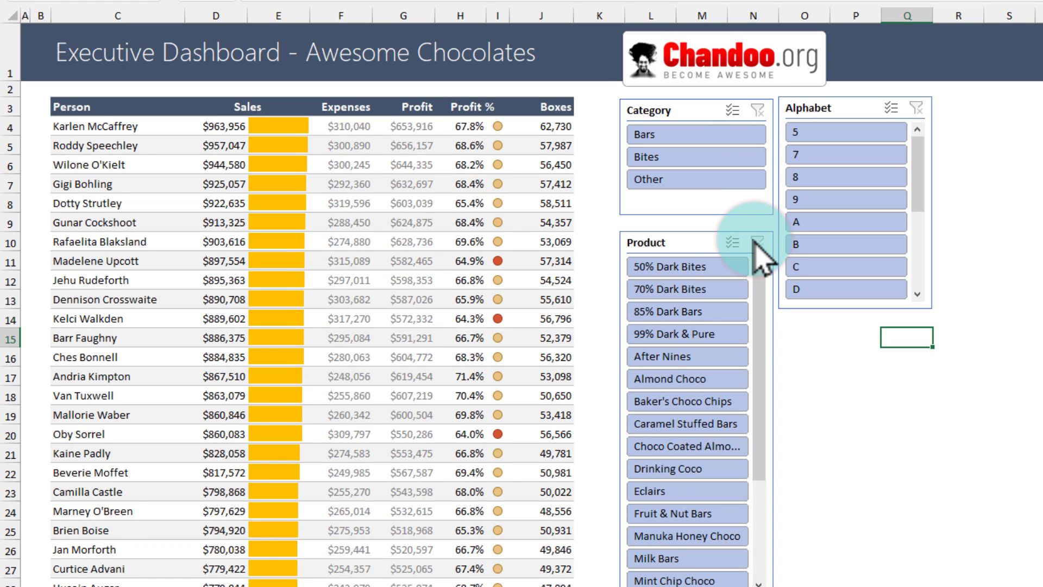
pyautogui.click(834, 241)
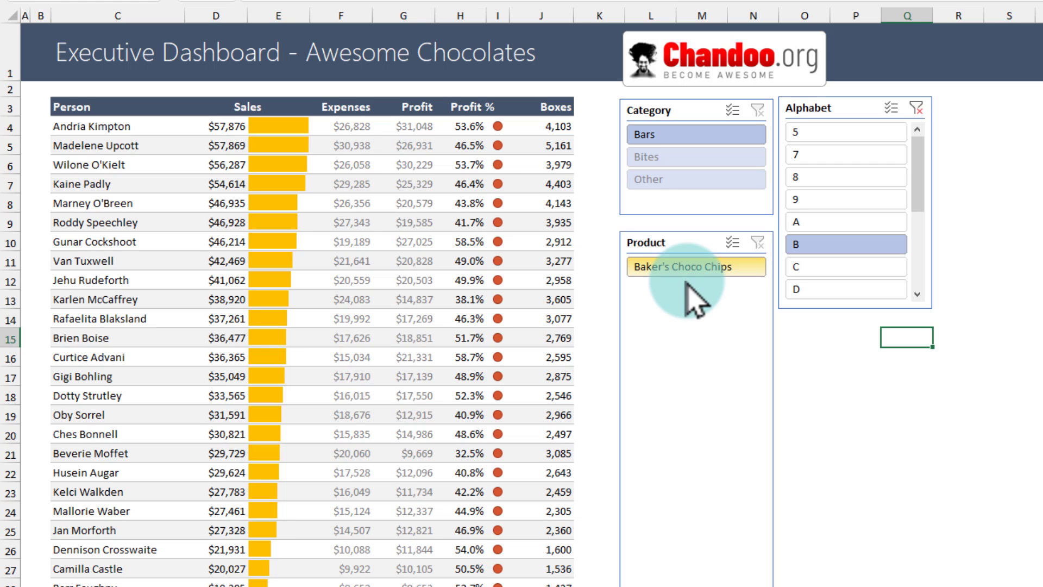
pyautogui.click(803, 267)
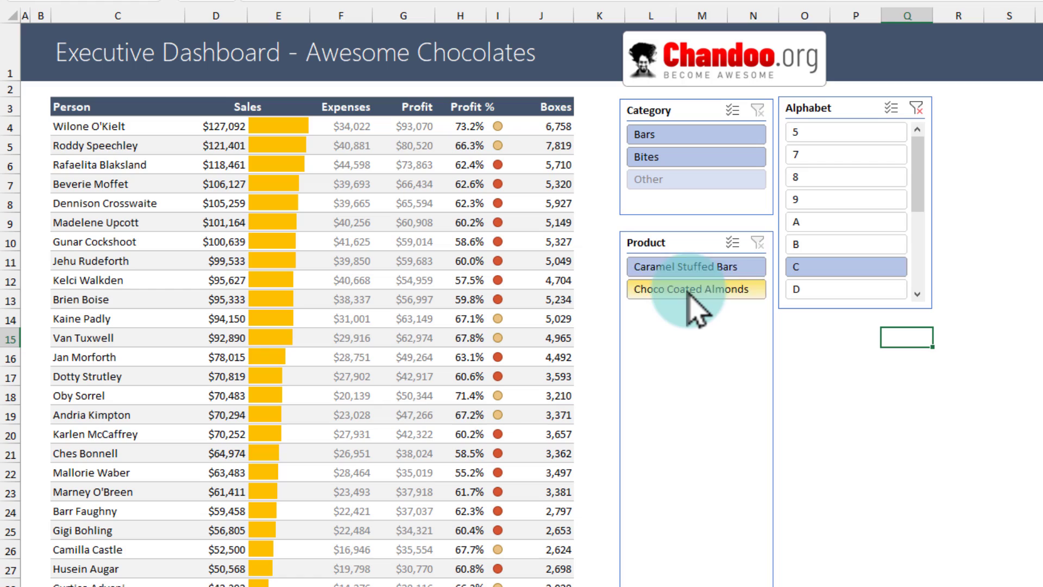
pyautogui.click(691, 289)
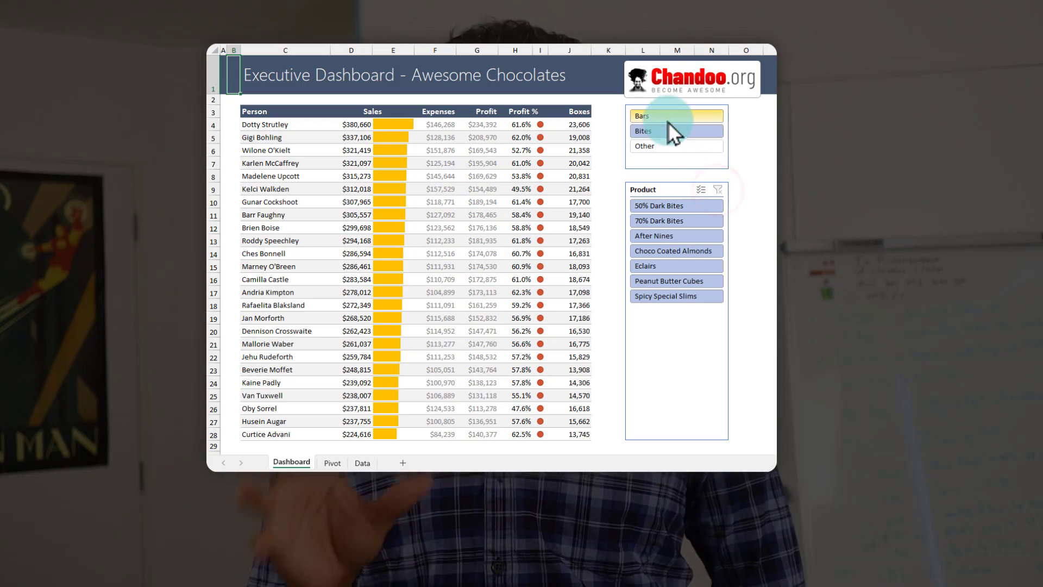
# - Select Bars in the Category slicer to show the eleven bar products
pyautogui.click(666, 119)
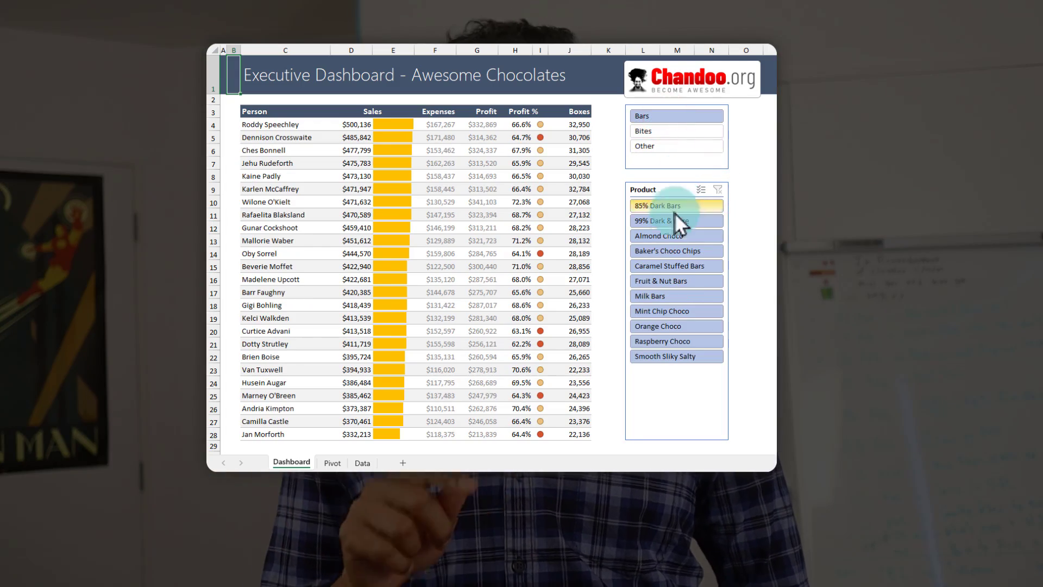